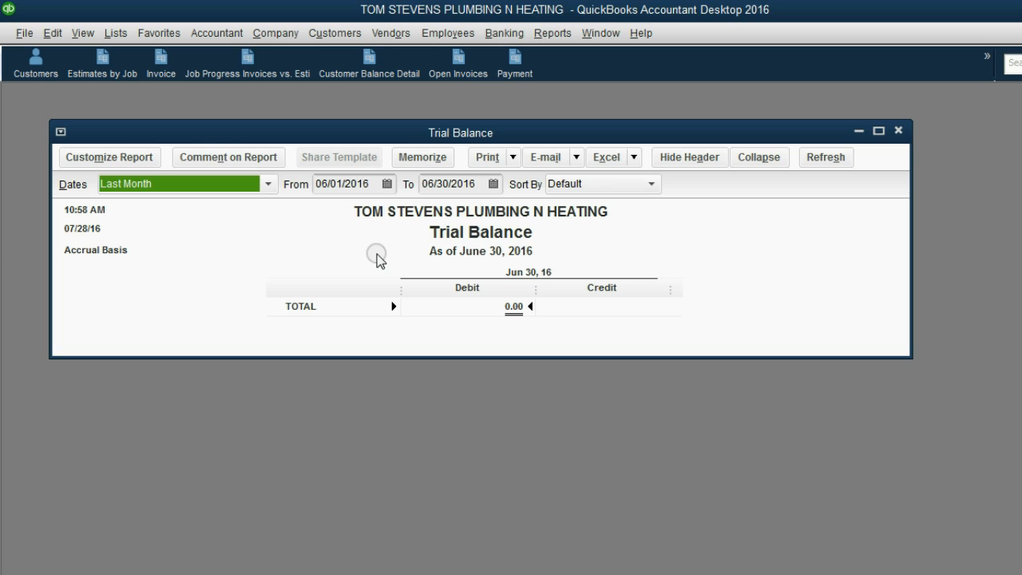
Step: Set the Trial Balance report's date range to All
click(345, 184)
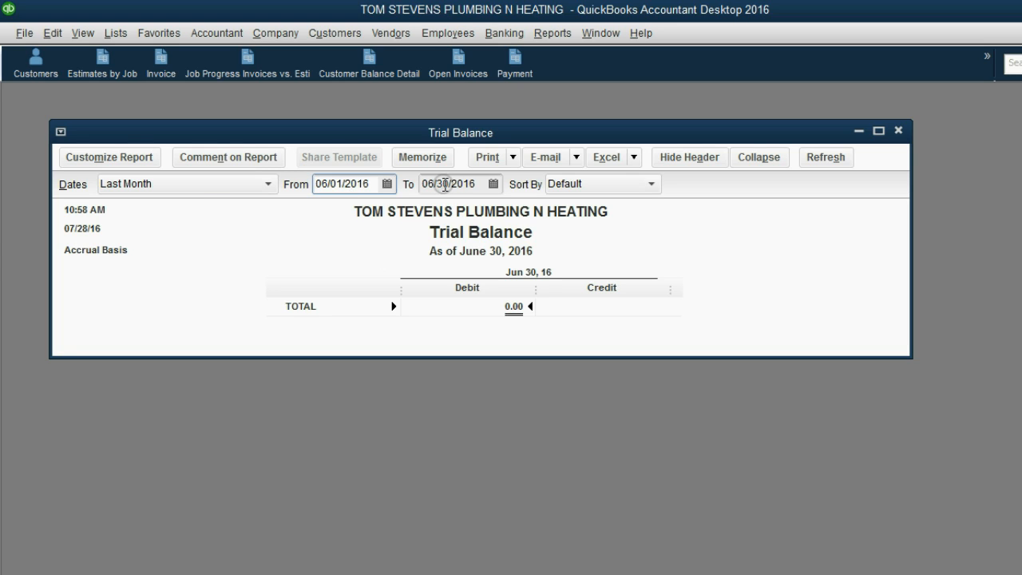
click(450, 183)
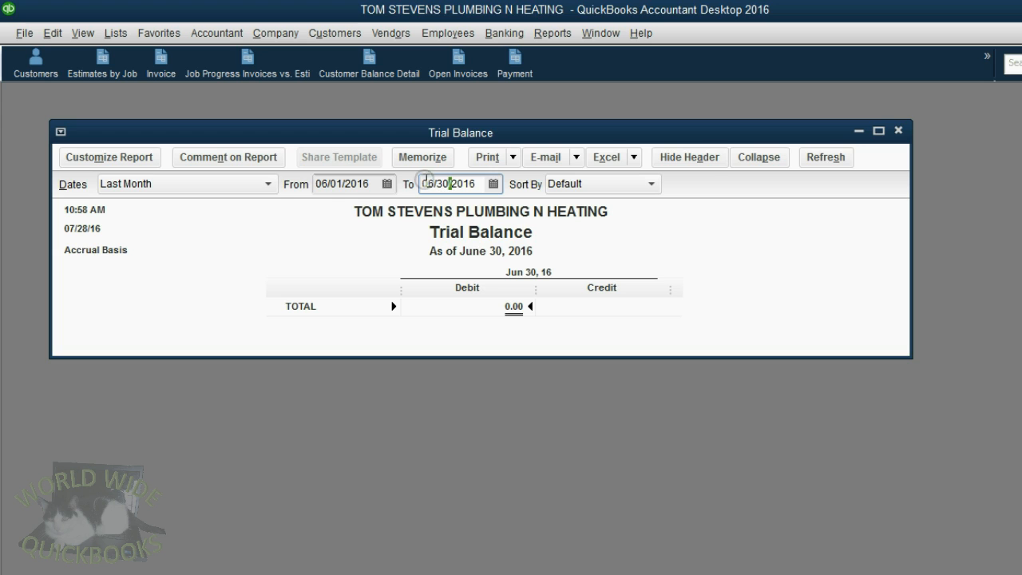
click(268, 185)
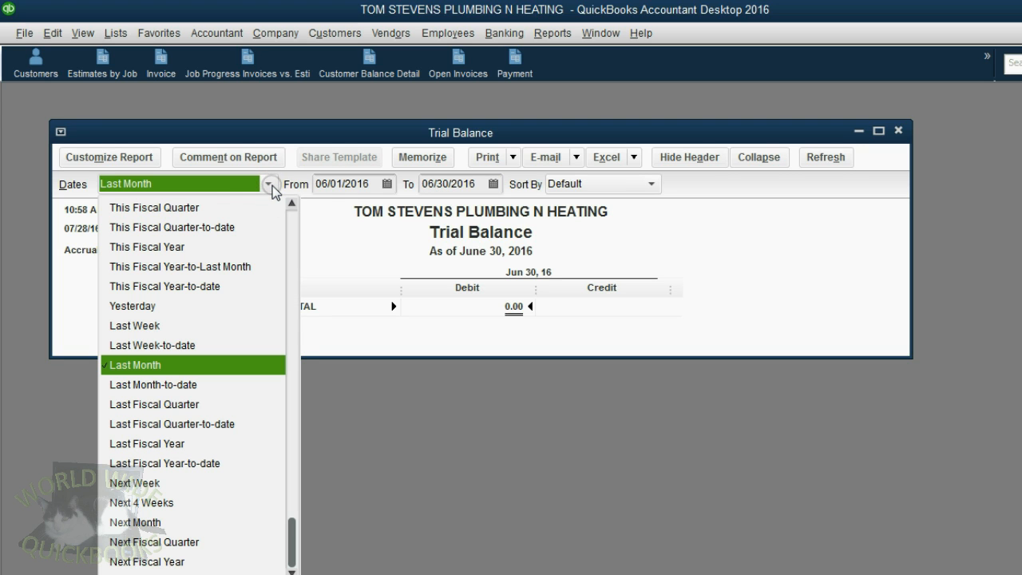
drag(291, 534, 289, 222)
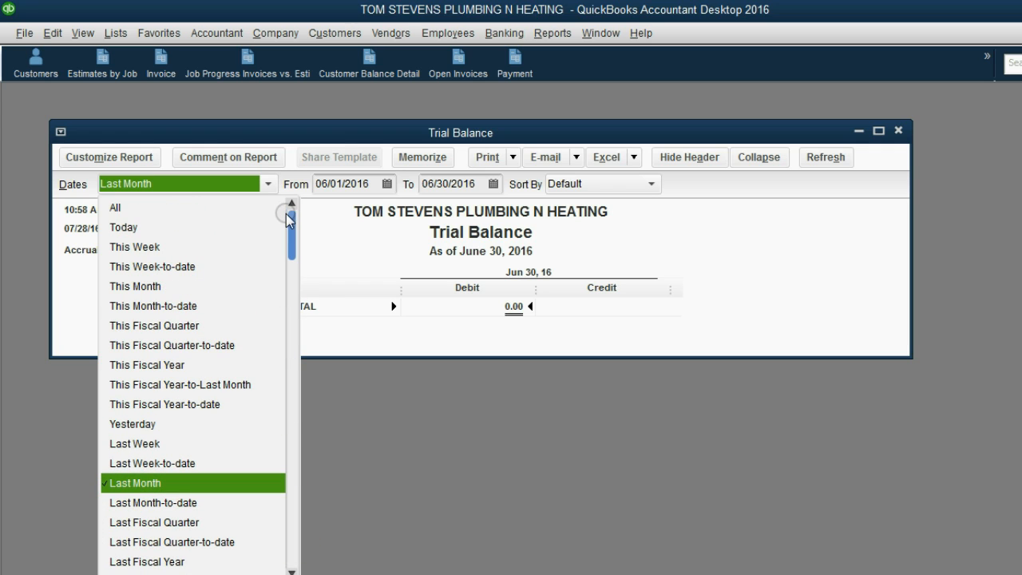
click(154, 208)
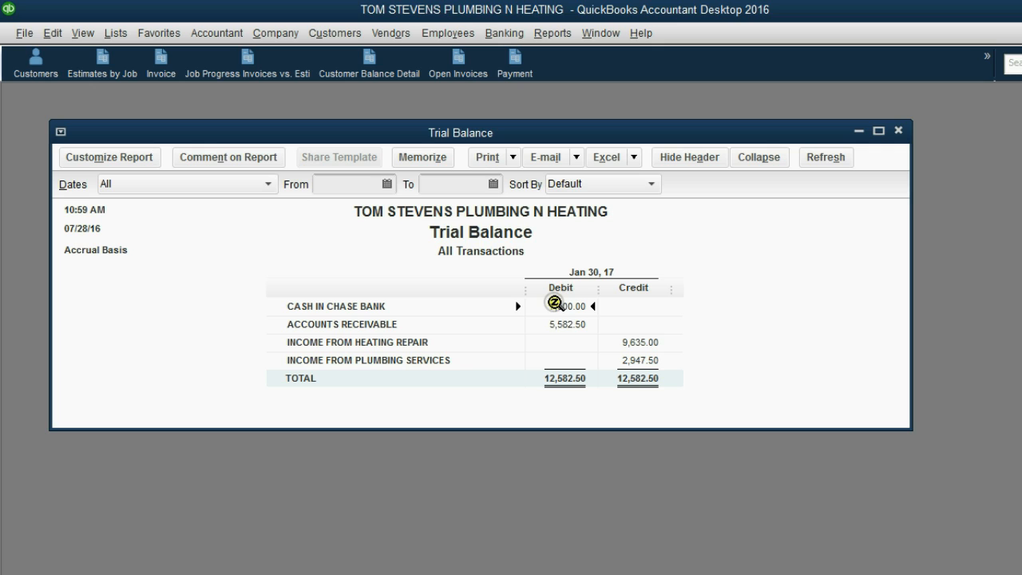
Step: Examine the income, accounts receivable and cash accounts with their debit and credit balances in the Trial Balance
click(410, 339)
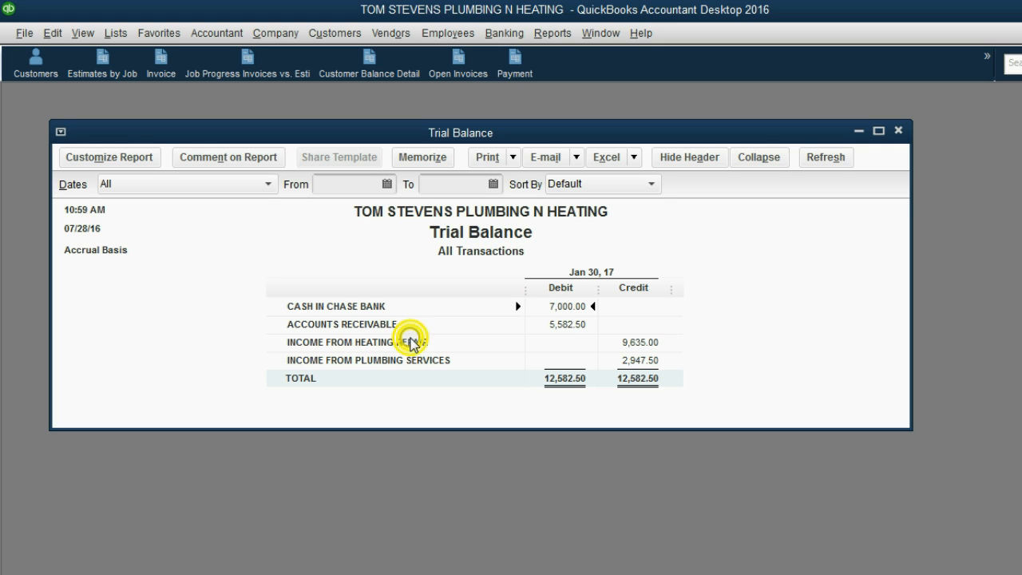
click(409, 360)
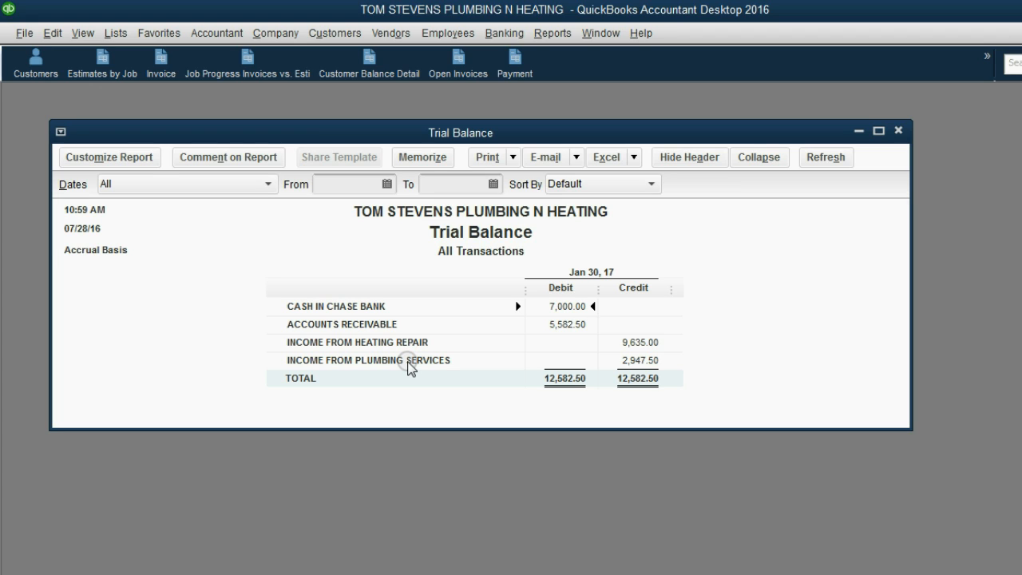
click(308, 345)
click(365, 361)
click(387, 326)
click(550, 327)
click(553, 309)
click(558, 325)
click(639, 342)
click(639, 358)
Step: Open the transactions behind the Cash in Chase Bank balance, widen the Name column and review the total
click(558, 308)
double_click(559, 307)
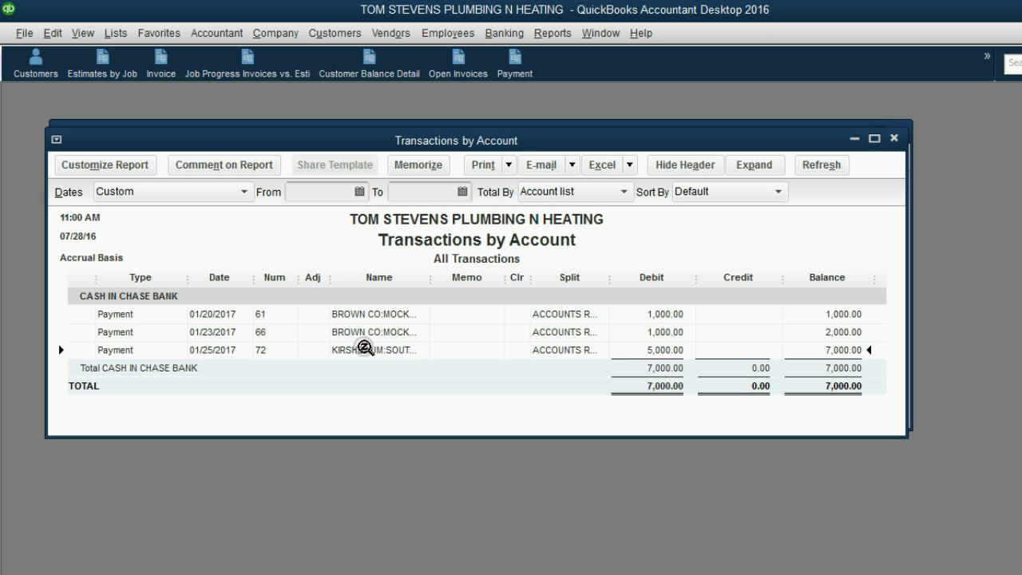
drag(431, 277, 454, 282)
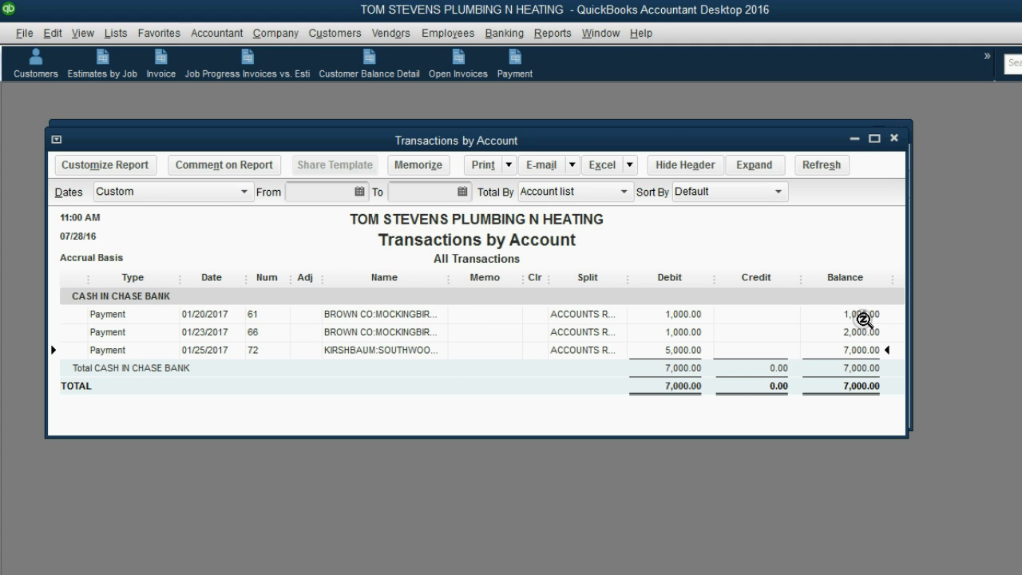
click(866, 386)
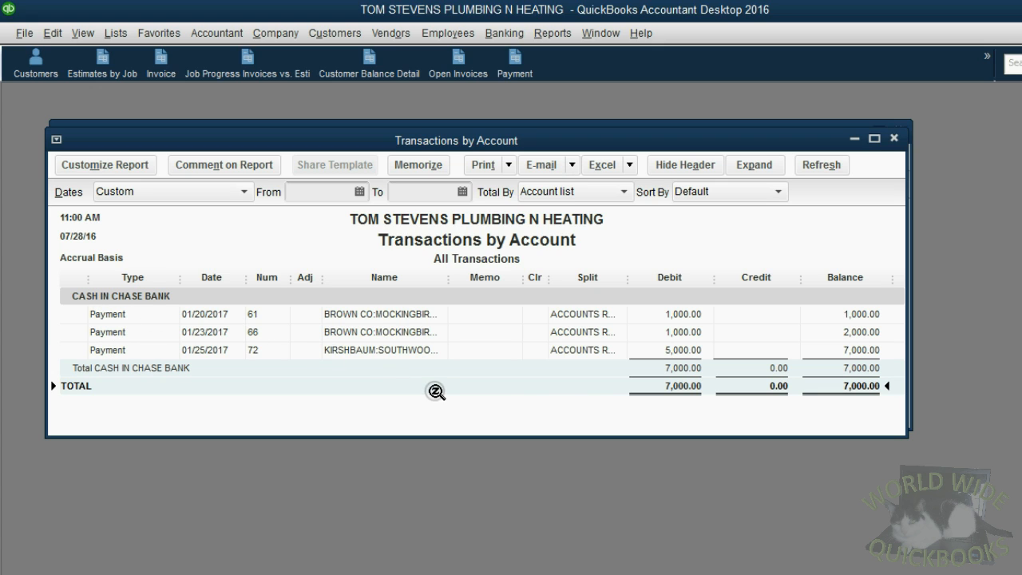
Step: View the 01/23/2017 customer payment, and close it along with the Cash in Chase Bank transactions report
double_click(419, 332)
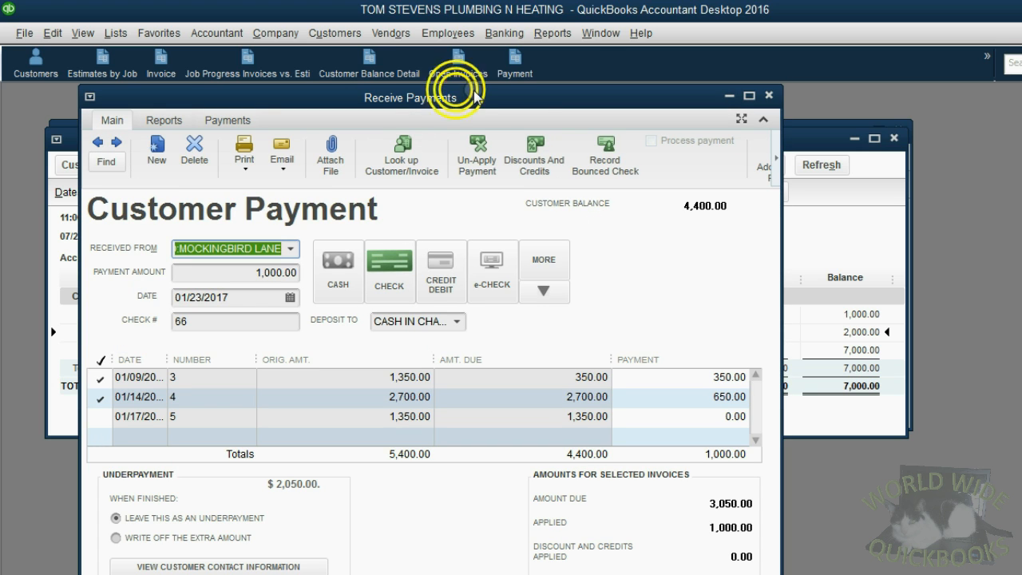
drag(473, 98, 502, 97)
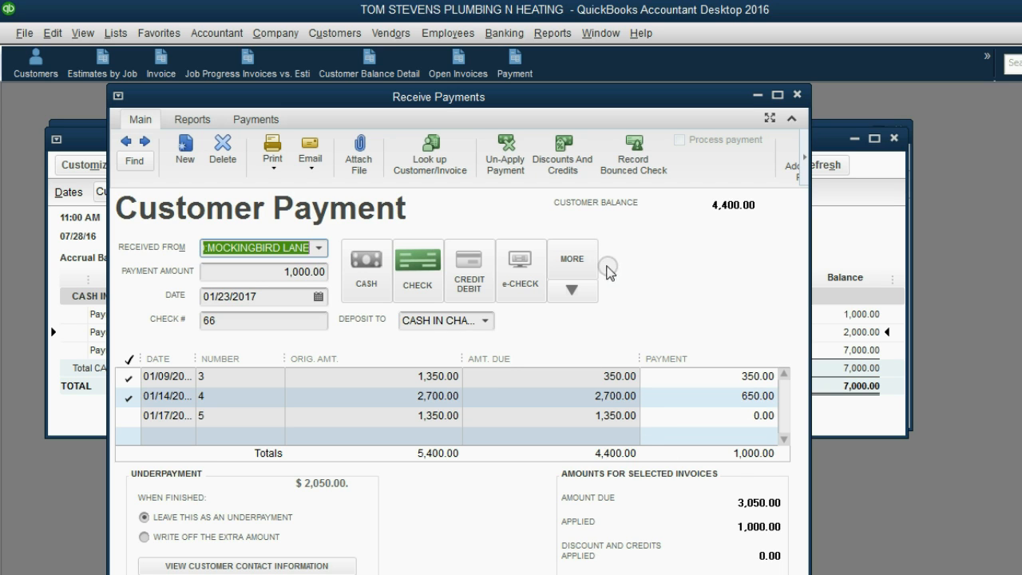
click(795, 94)
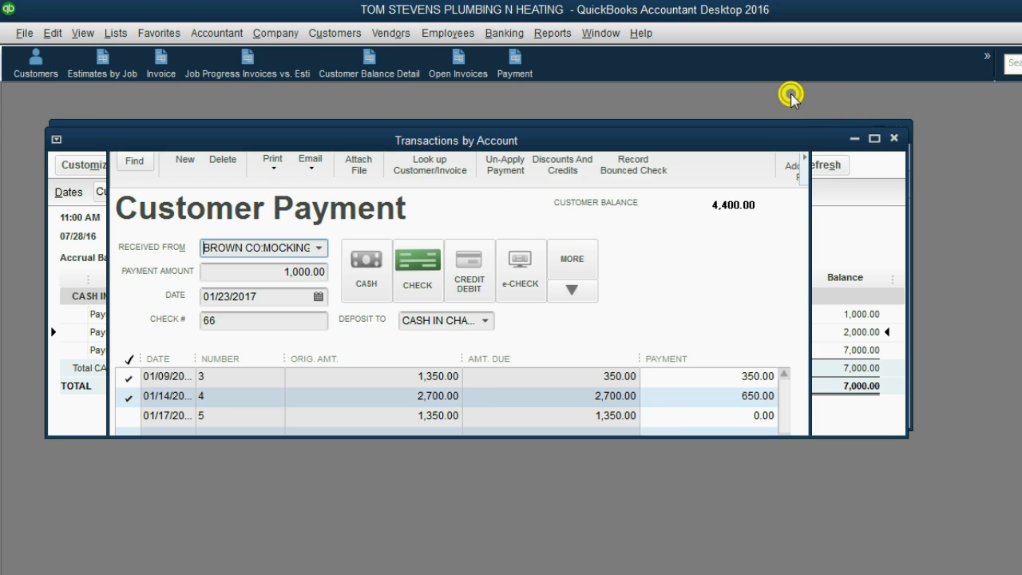
click(892, 139)
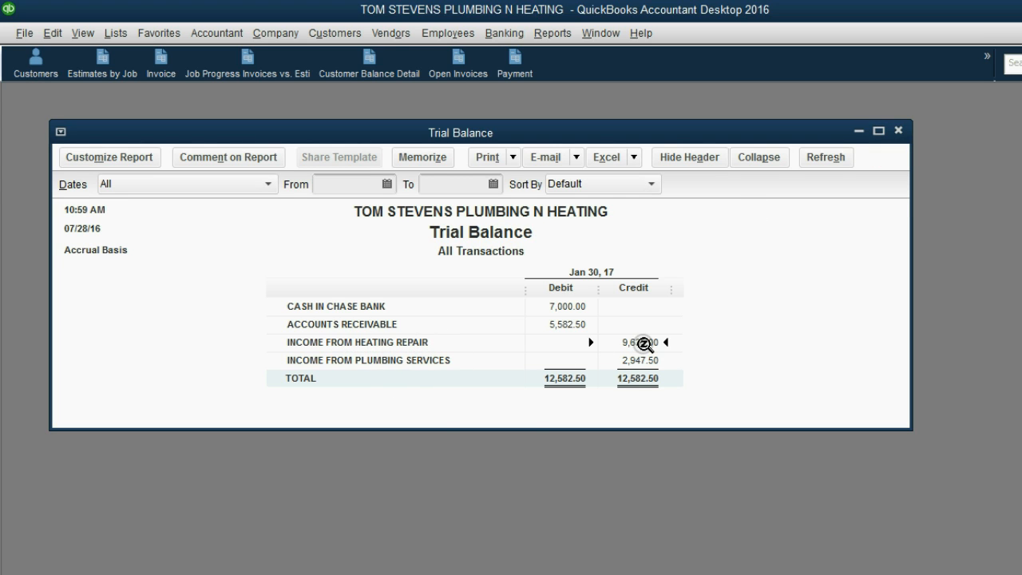
Step: Open the transactions behind the Income from Heating Repair balance and review its invoices and total
double_click(644, 343)
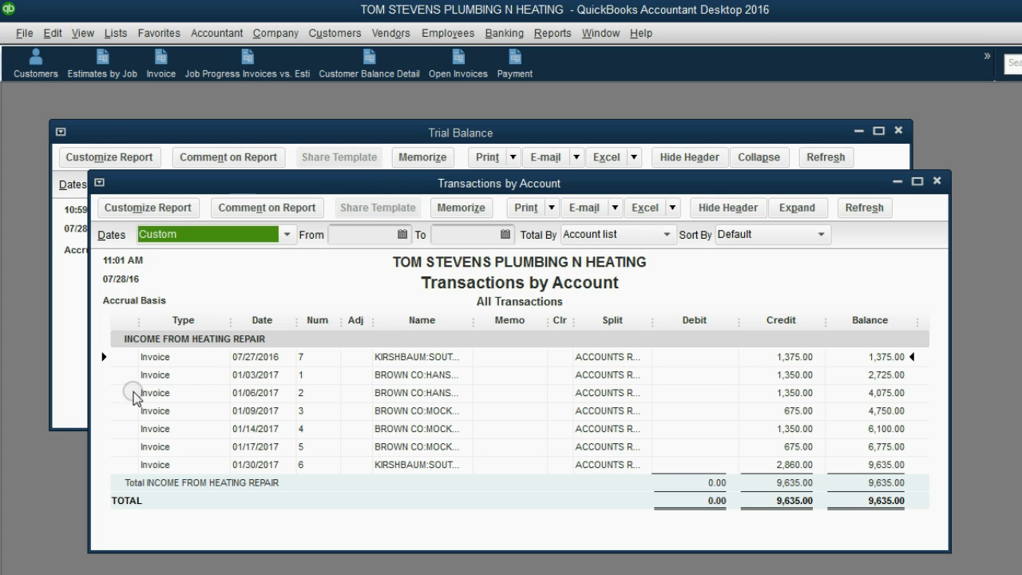
click(890, 477)
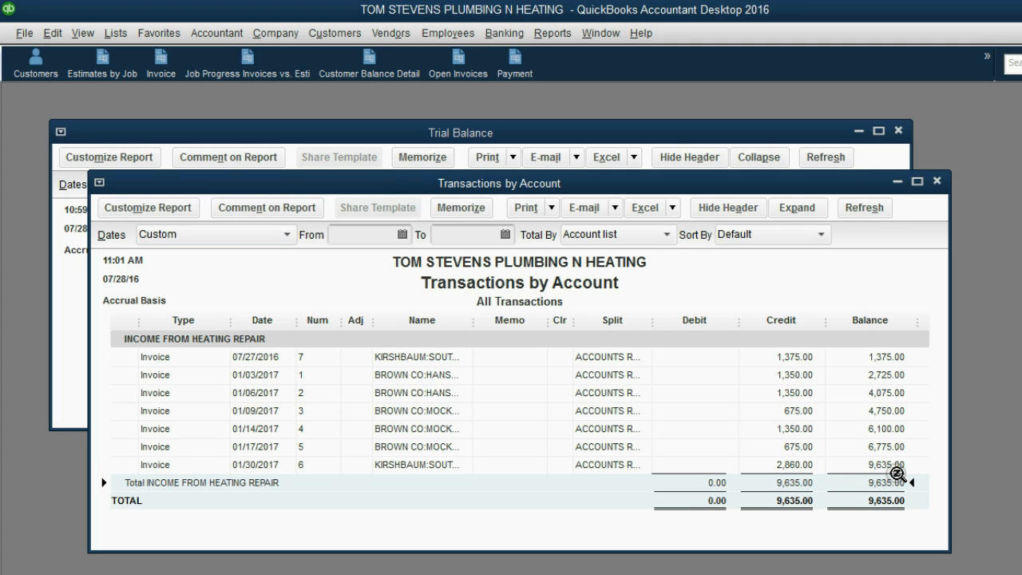
click(422, 369)
click(422, 393)
click(422, 410)
click(423, 429)
click(424, 446)
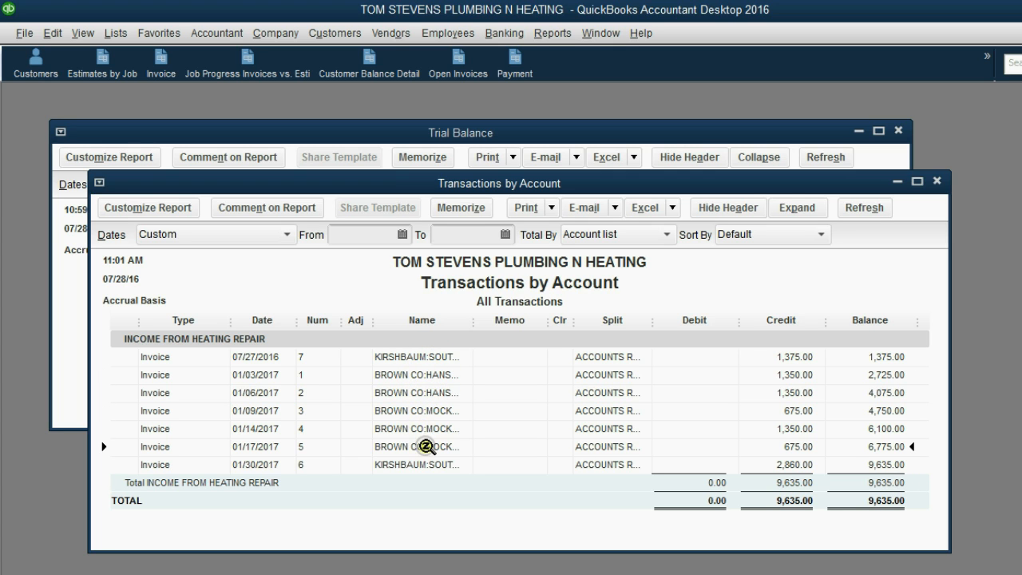
Step: Widen the Name column and the report window to show full job names, and review the invoice dates
drag(472, 319, 531, 320)
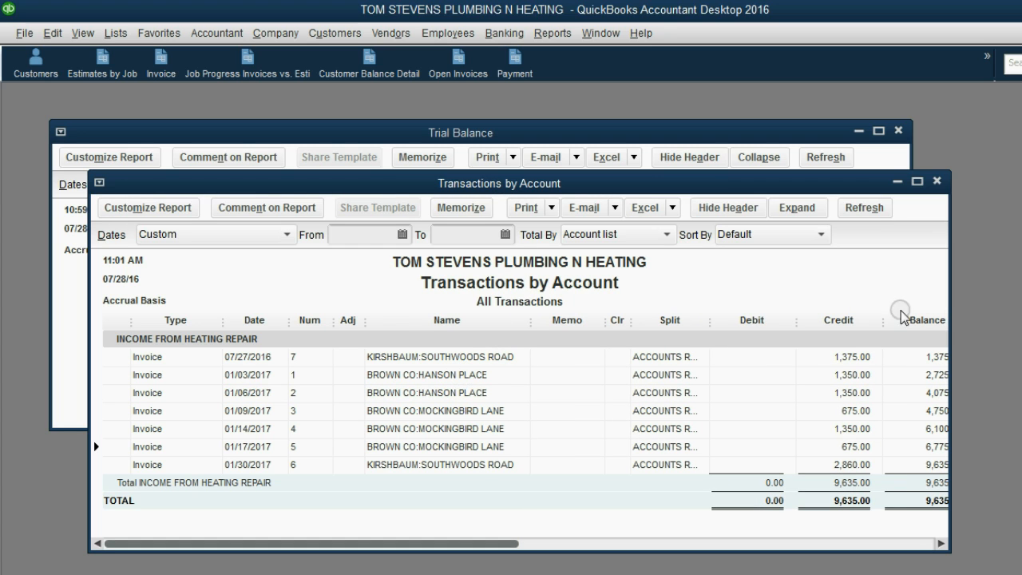
drag(947, 287, 1019, 288)
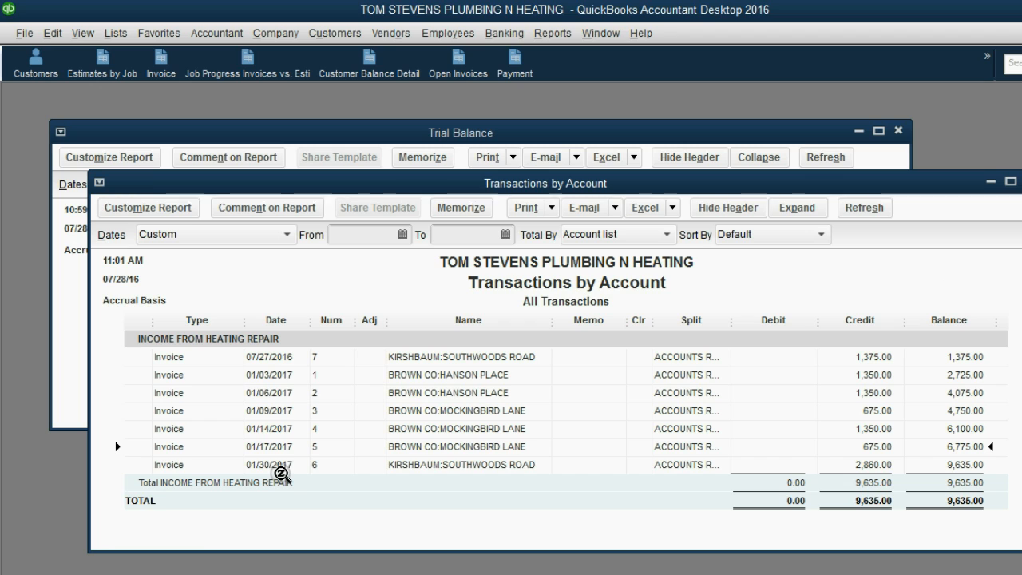
click(272, 358)
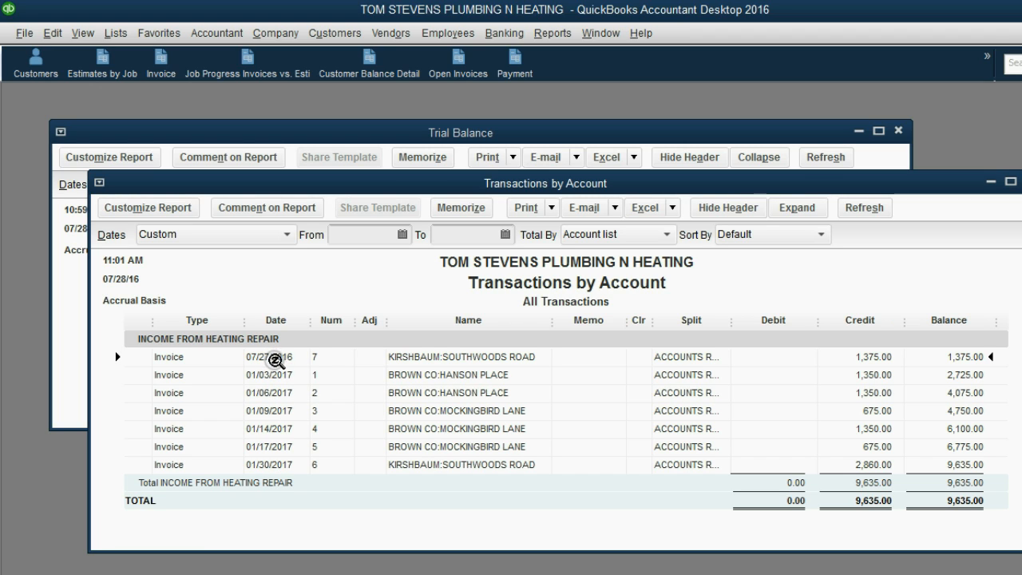
click(285, 359)
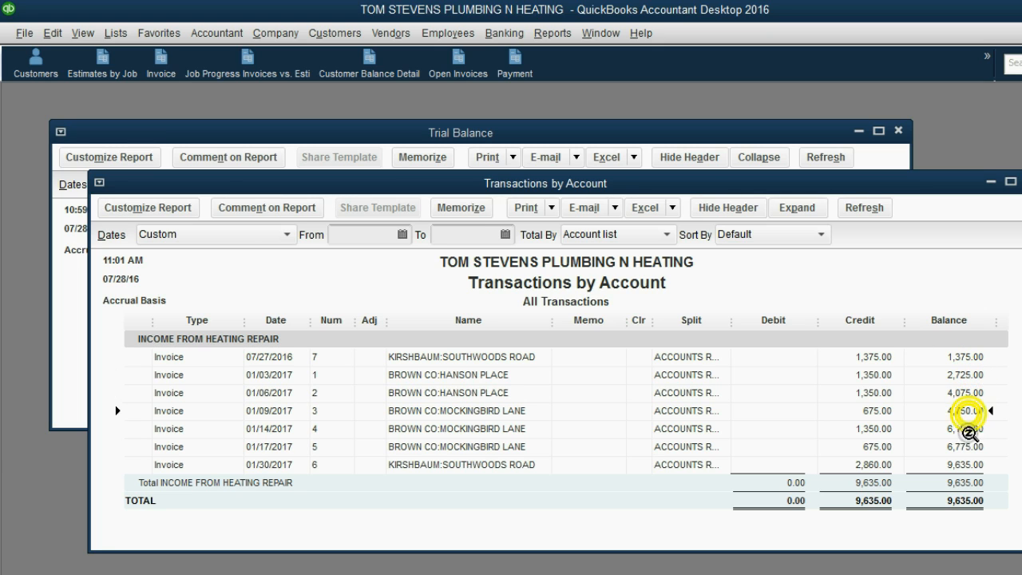
click(289, 353)
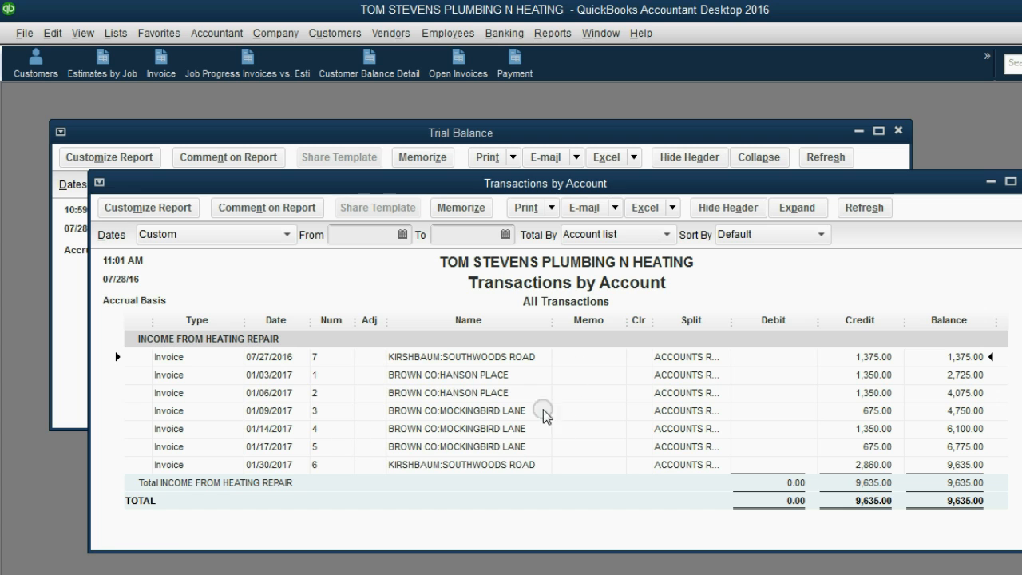
Step: View the 01/09/2017 invoice and its date, and close it along with the heating repair transactions report
double_click(478, 414)
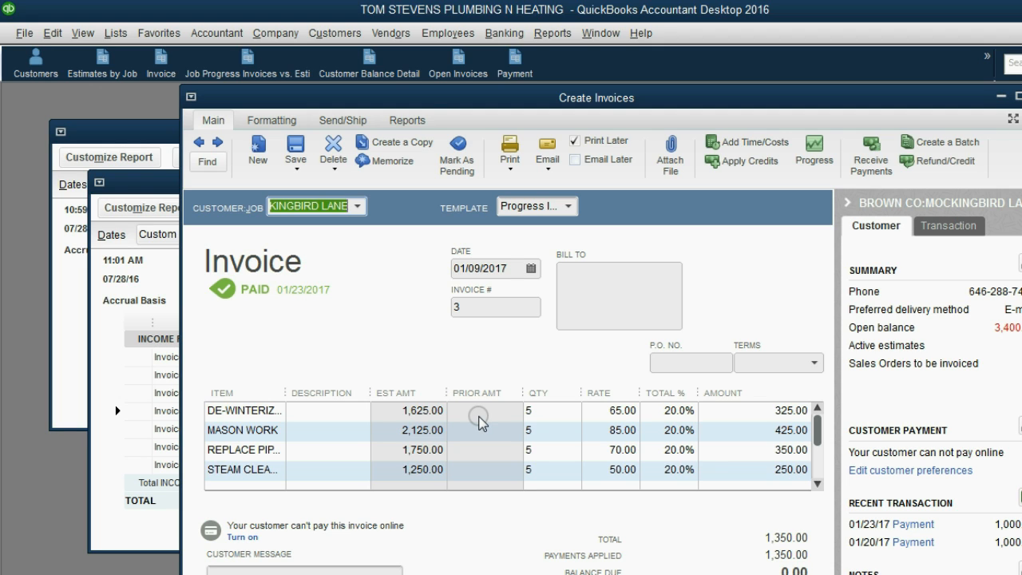
click(497, 268)
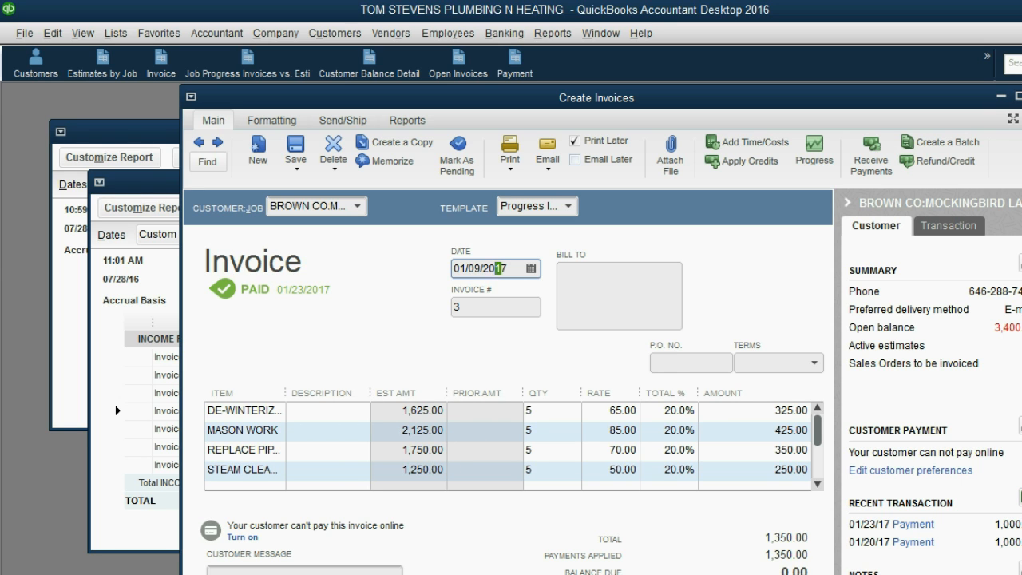
click(1021, 96)
click(918, 503)
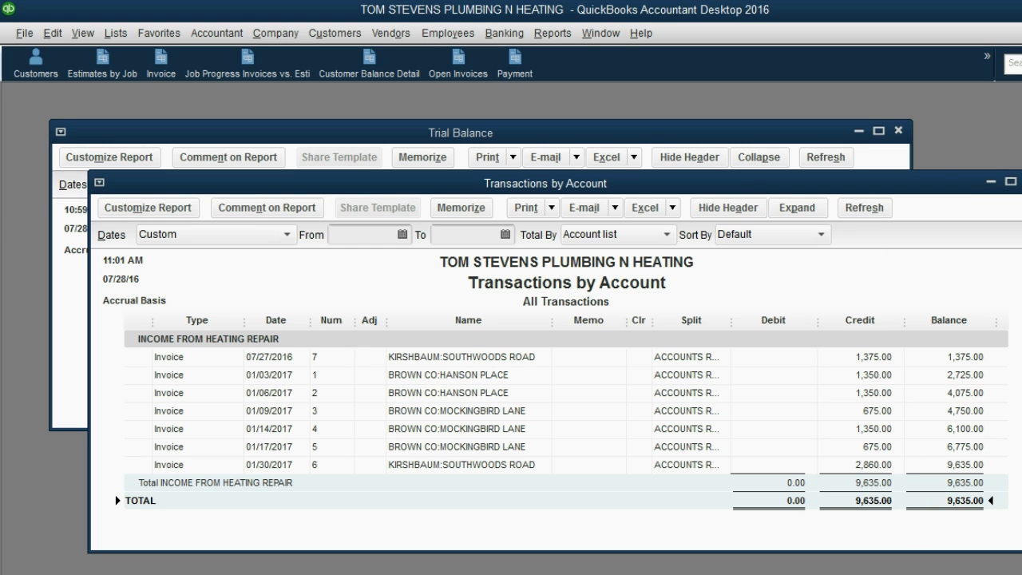
click(1017, 183)
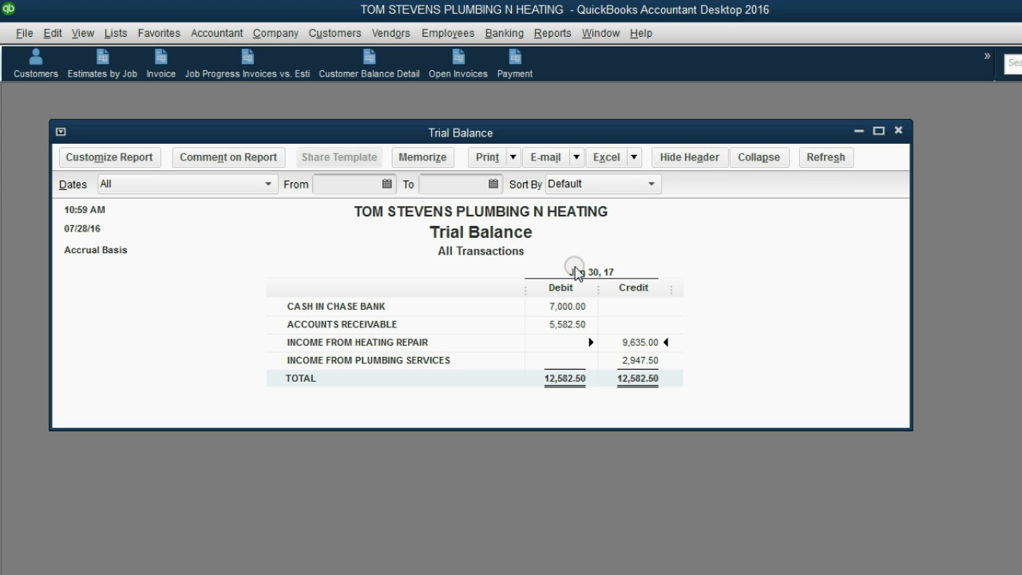
Step: Add the Trial Balance report to the icon bar with the label Trial Balance, and close the report
drag(623, 136, 625, 126)
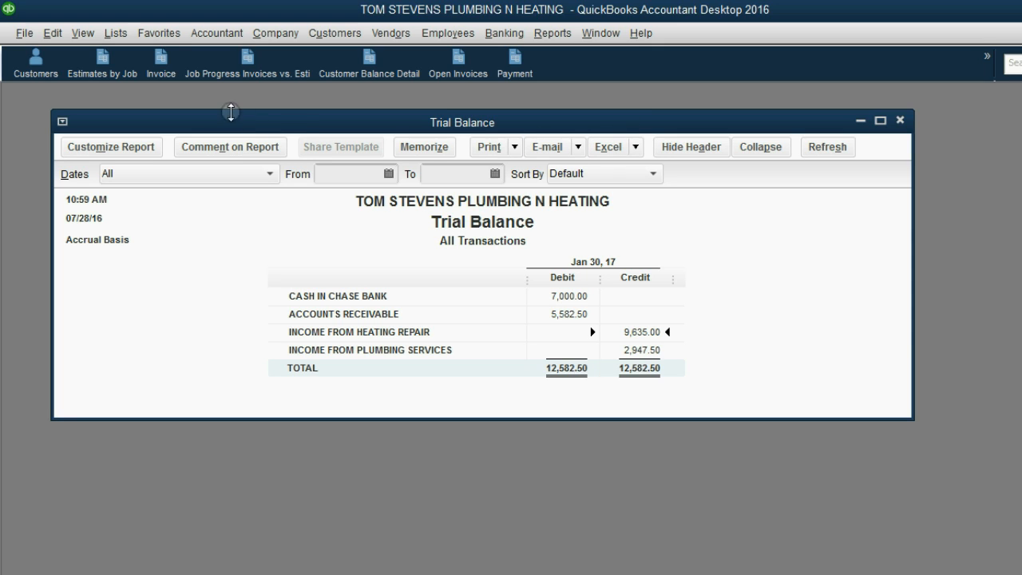
click(83, 33)
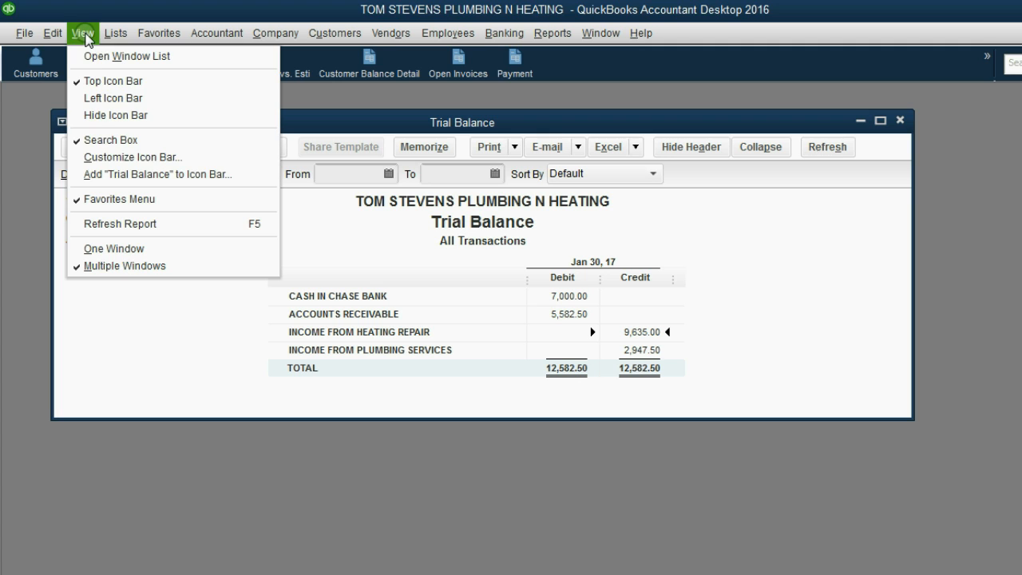
click(120, 174)
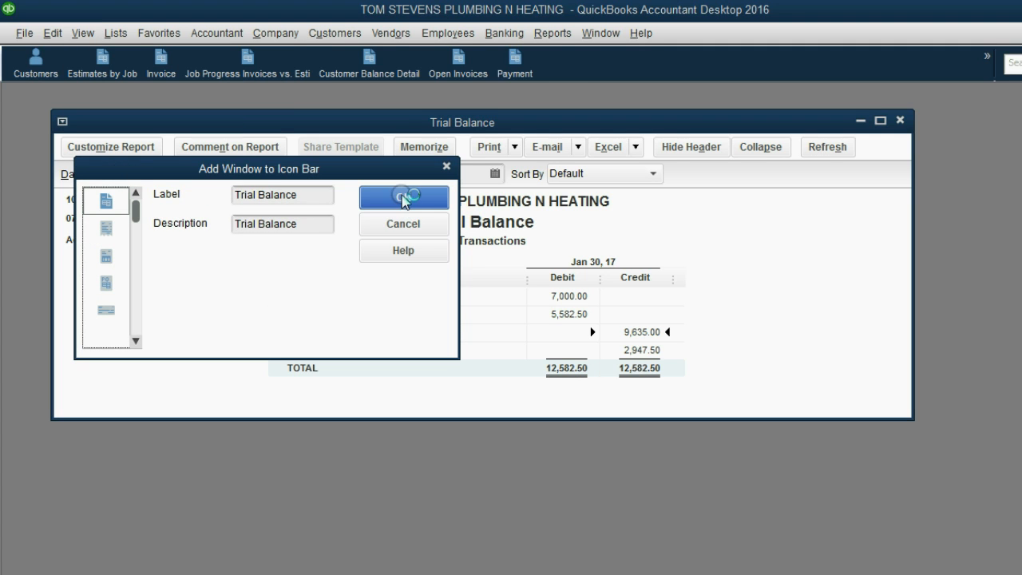
click(403, 198)
click(899, 120)
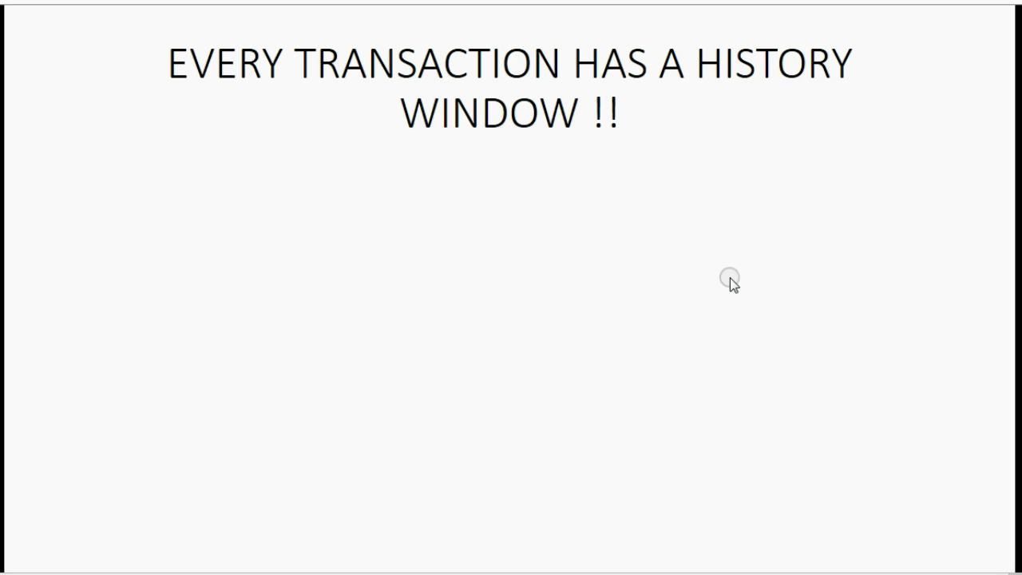
click(917, 568)
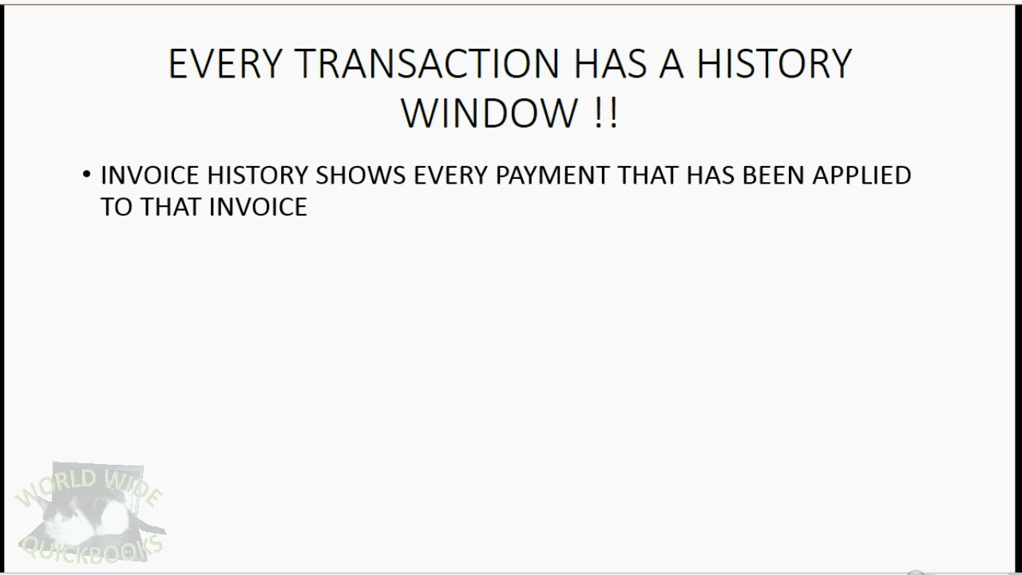
click(987, 3)
Step: Drill down from the Trial Balance's Income from Heating Repair balance to the 01/09/2017 invoice and open it
drag(730, 101, 784, 121)
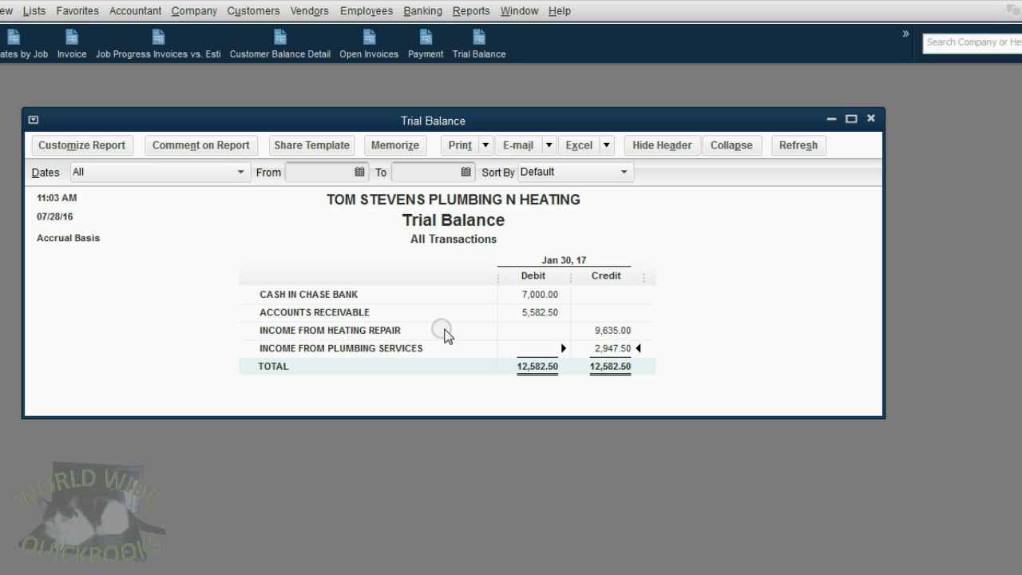
double_click(613, 332)
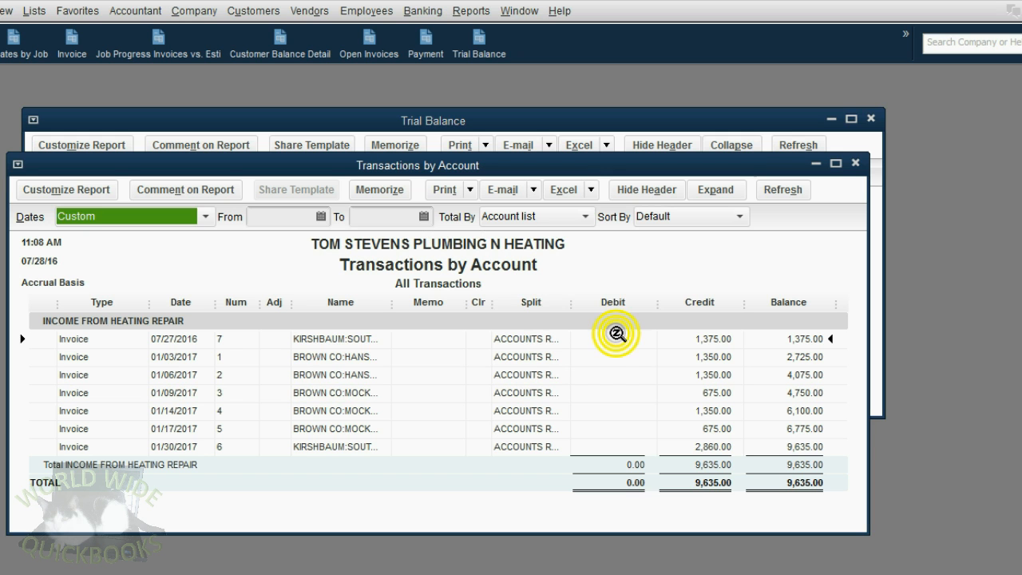
click(183, 394)
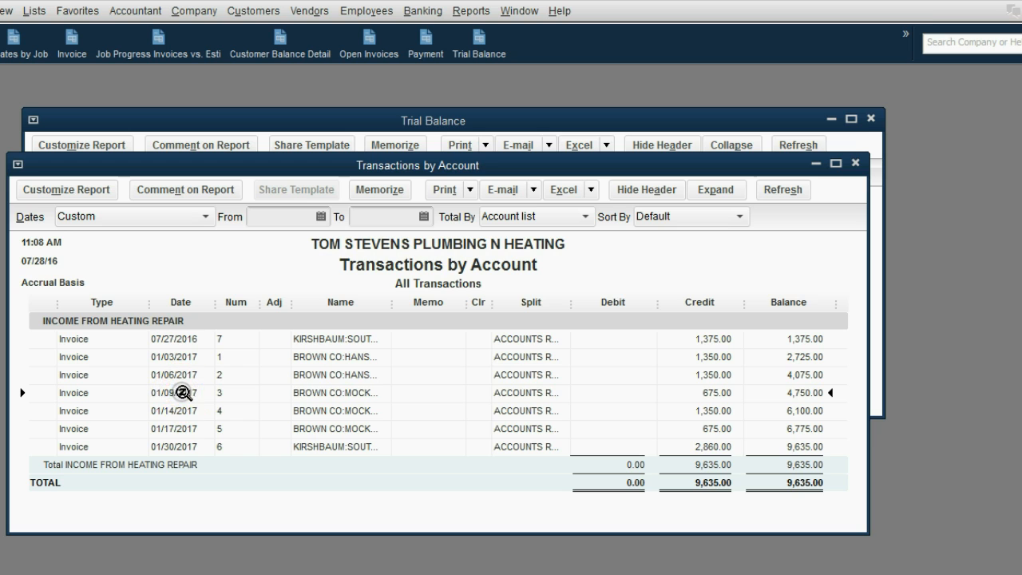
double_click(291, 392)
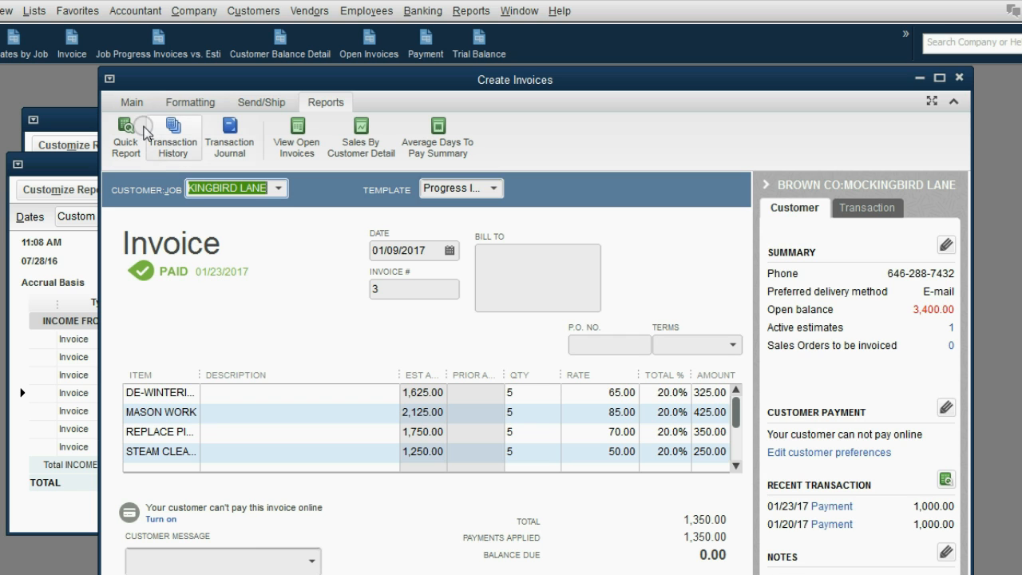
Step: Look over the invoice window's command sets and open the transaction history of the 01/09/2017 invoice
click(956, 102)
click(954, 101)
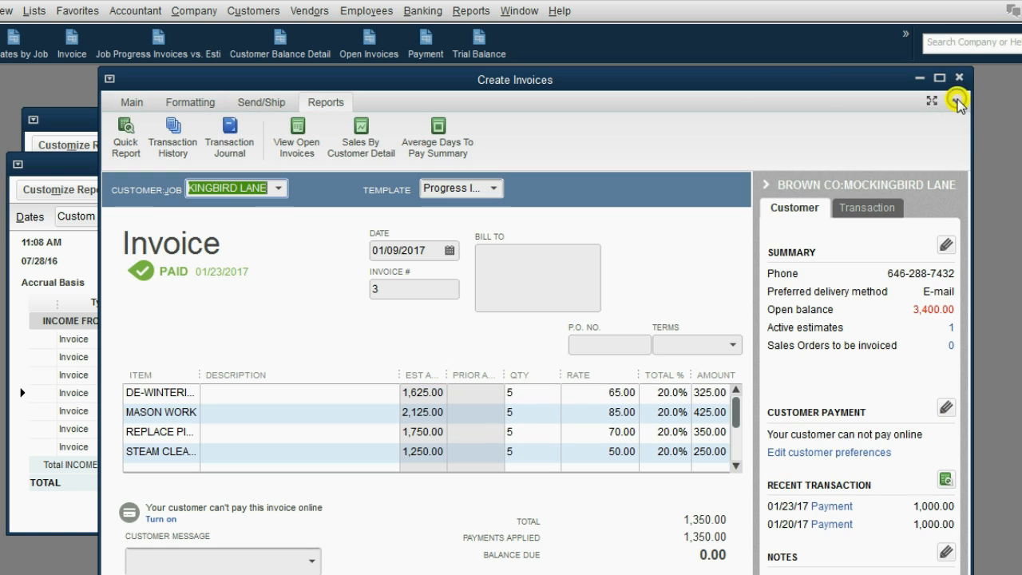
click(264, 99)
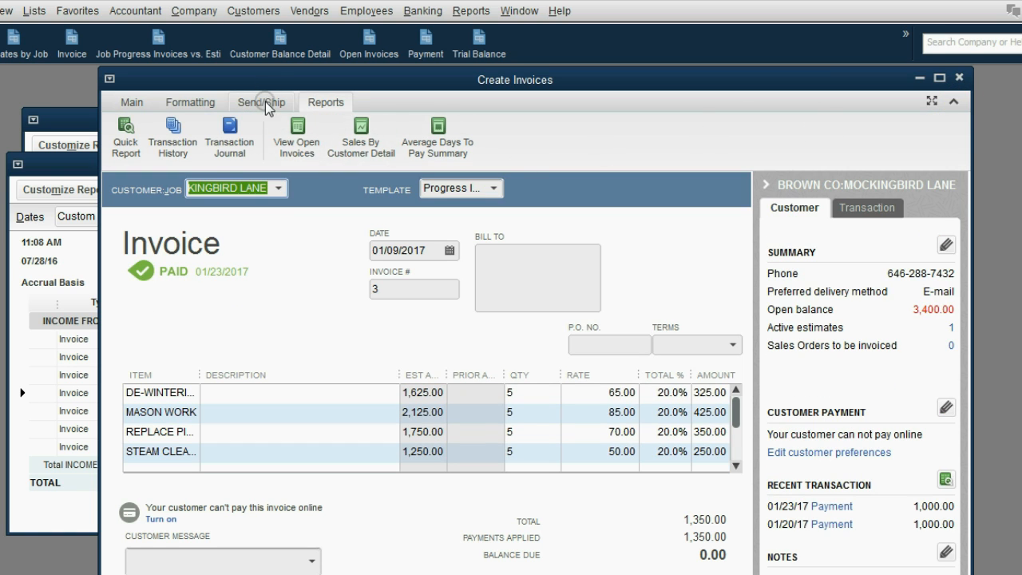
click(203, 101)
click(138, 107)
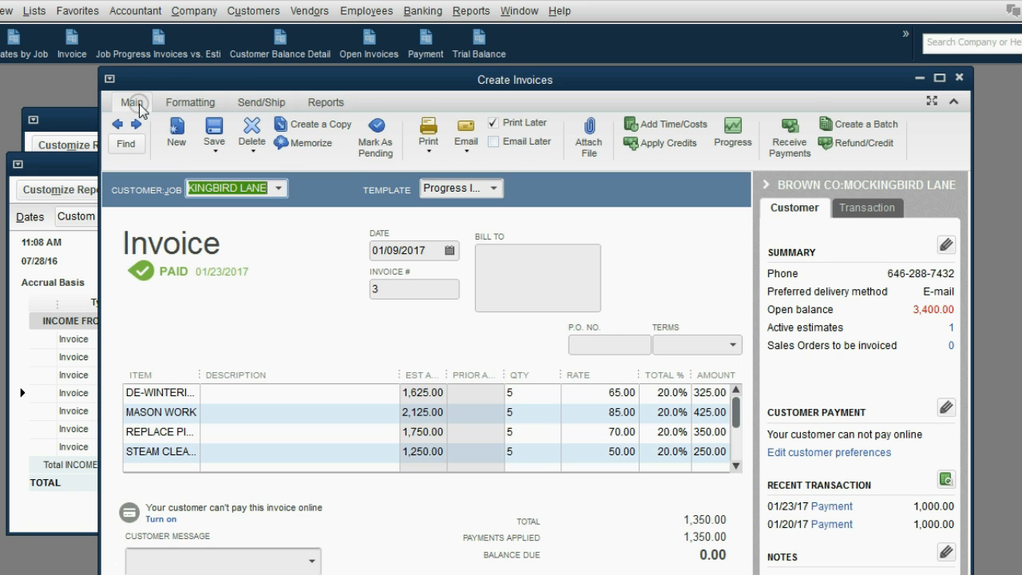
click(324, 103)
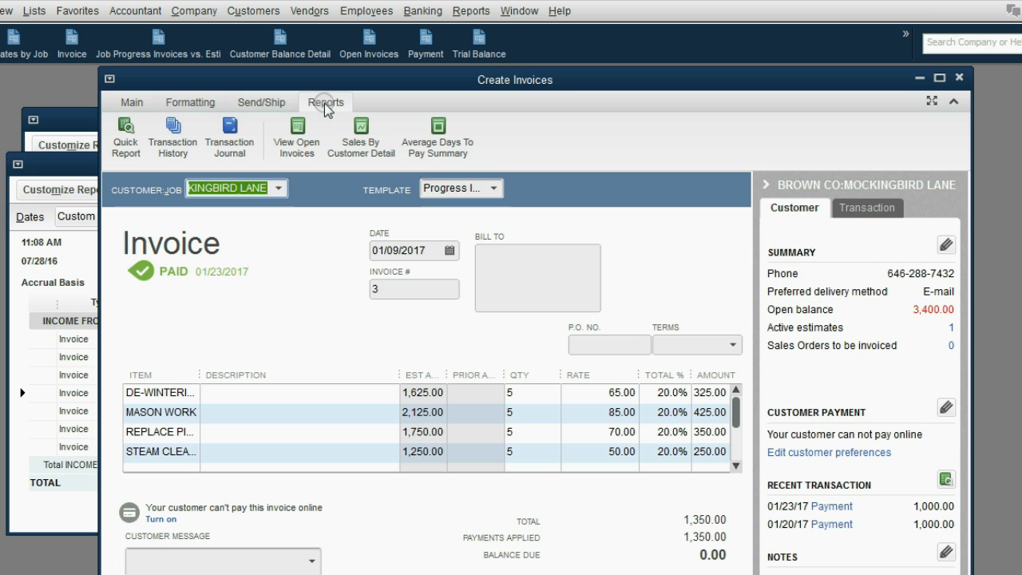
click(174, 140)
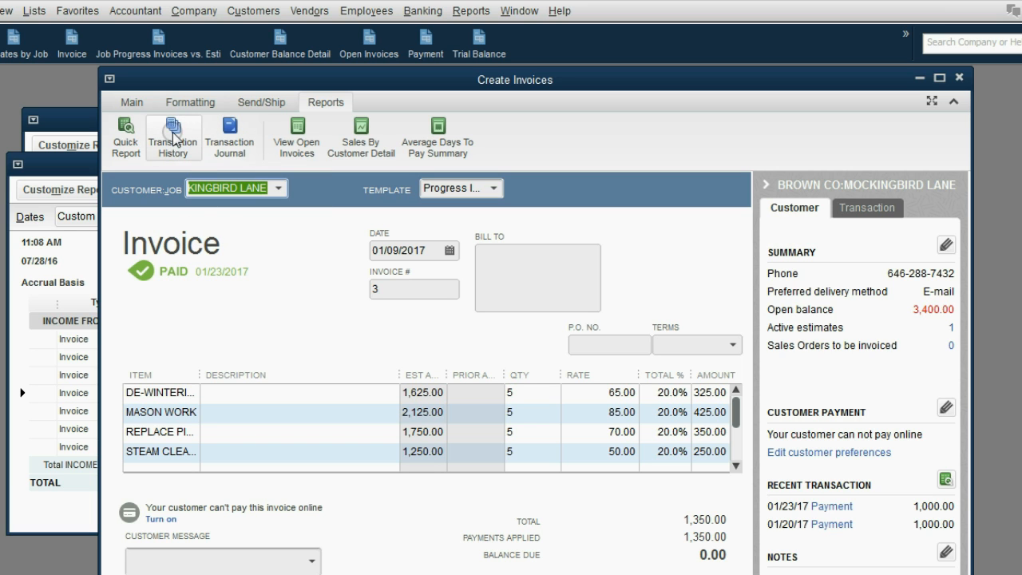
click(176, 142)
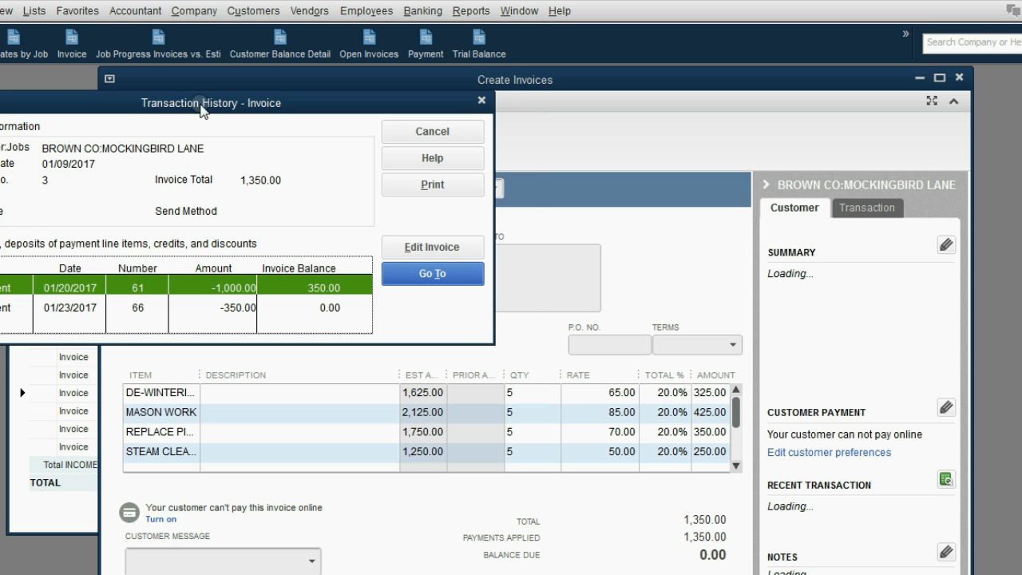
Step: Examine the dates, numbers, amounts and invoice balances of the payments applied to the invoice in its transaction history
click(233, 294)
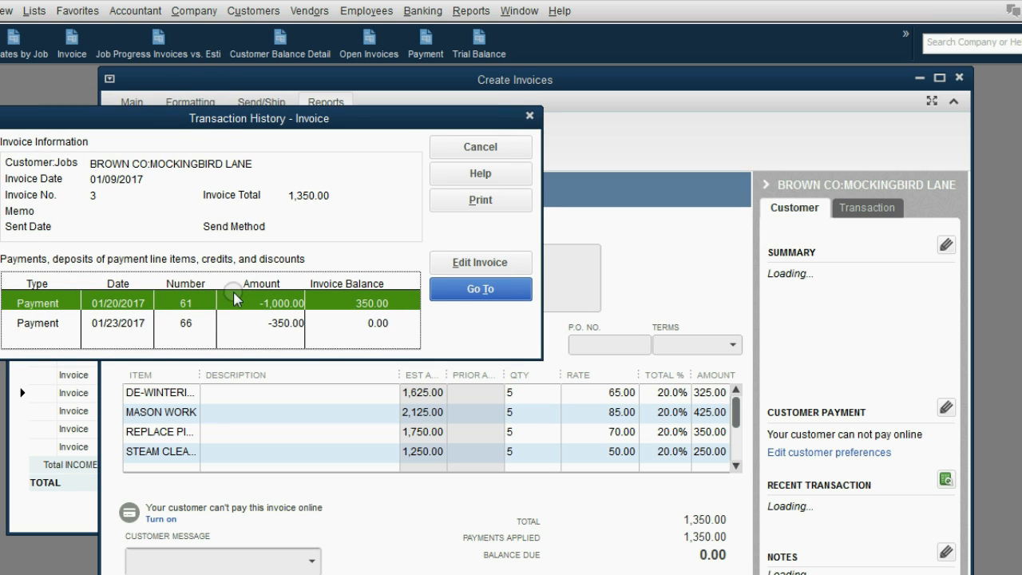
click(198, 322)
click(42, 303)
click(45, 321)
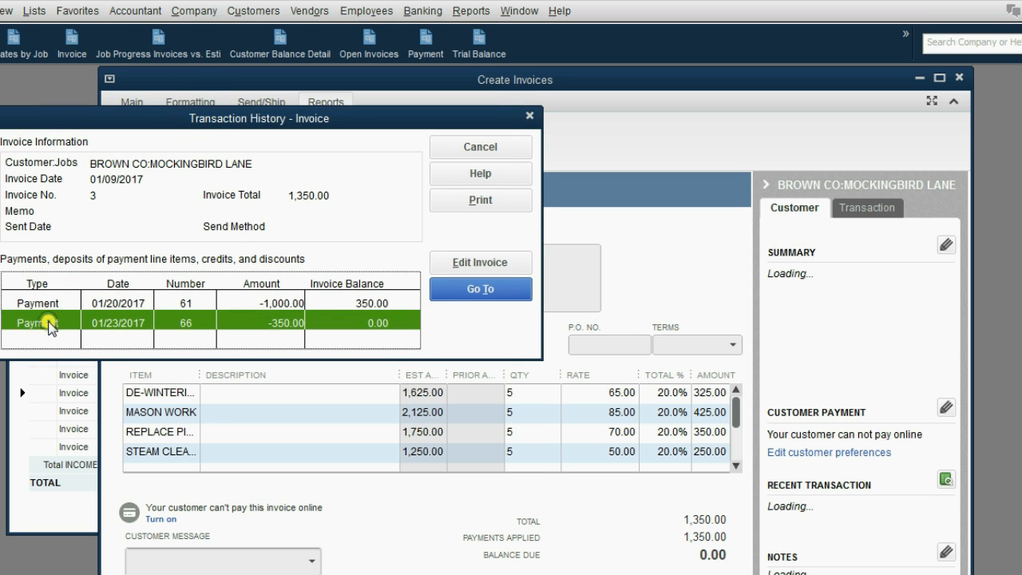
click(100, 303)
click(102, 321)
click(112, 303)
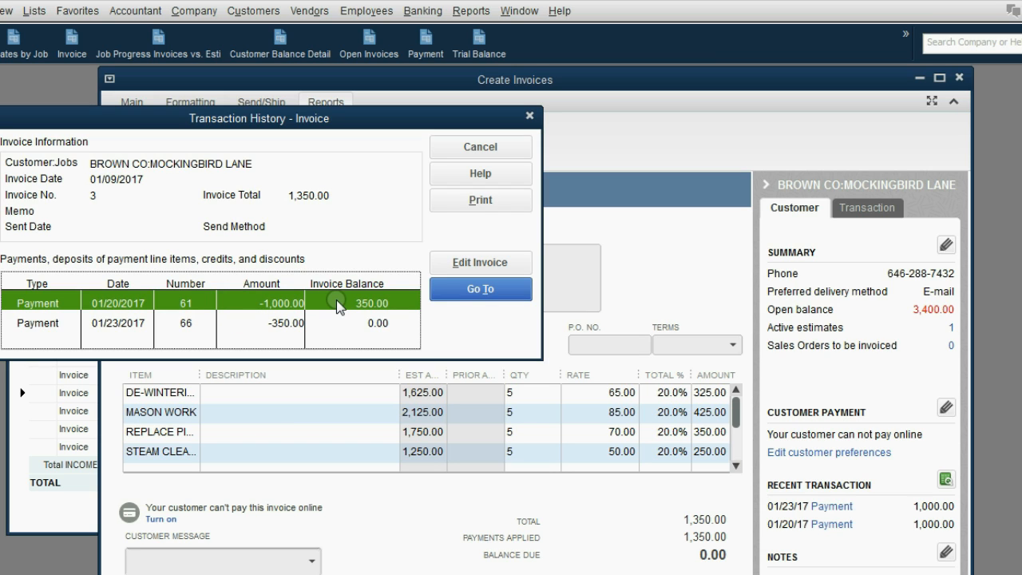
click(100, 326)
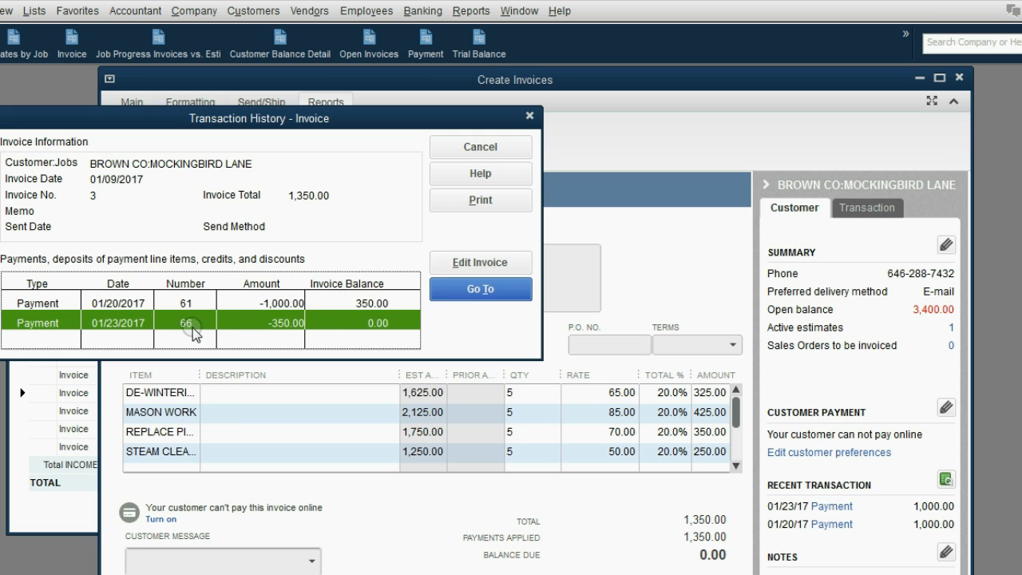
Step: Open the 01/20/2017 payment from the invoice's transaction history, review it, and close the payment window
click(192, 301)
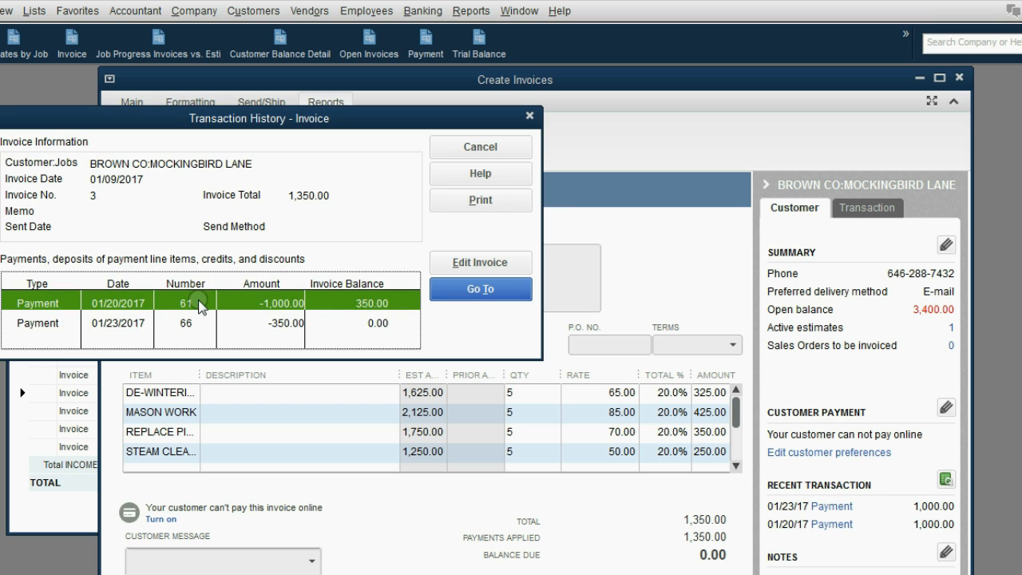
click(480, 289)
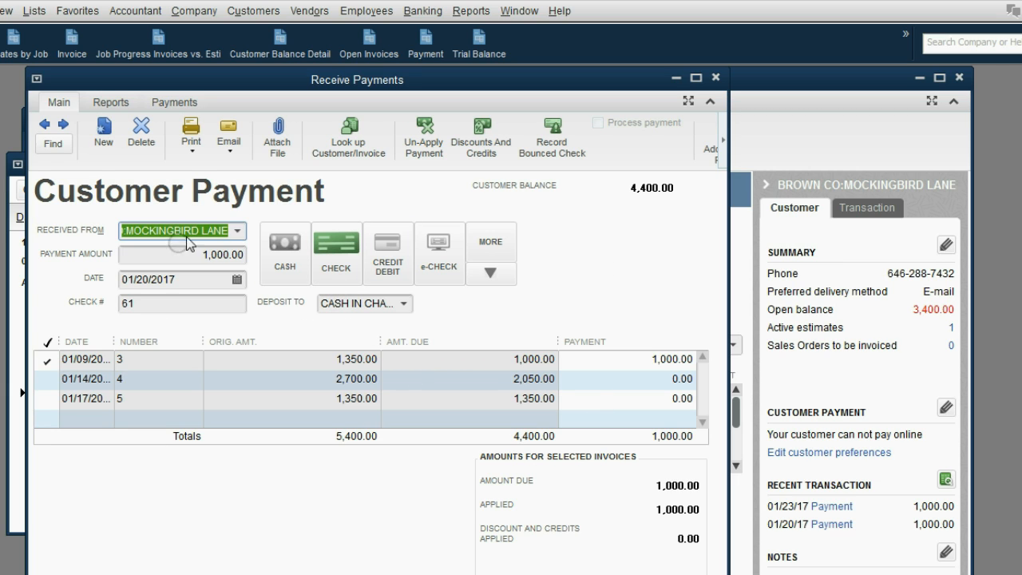
click(397, 281)
click(713, 79)
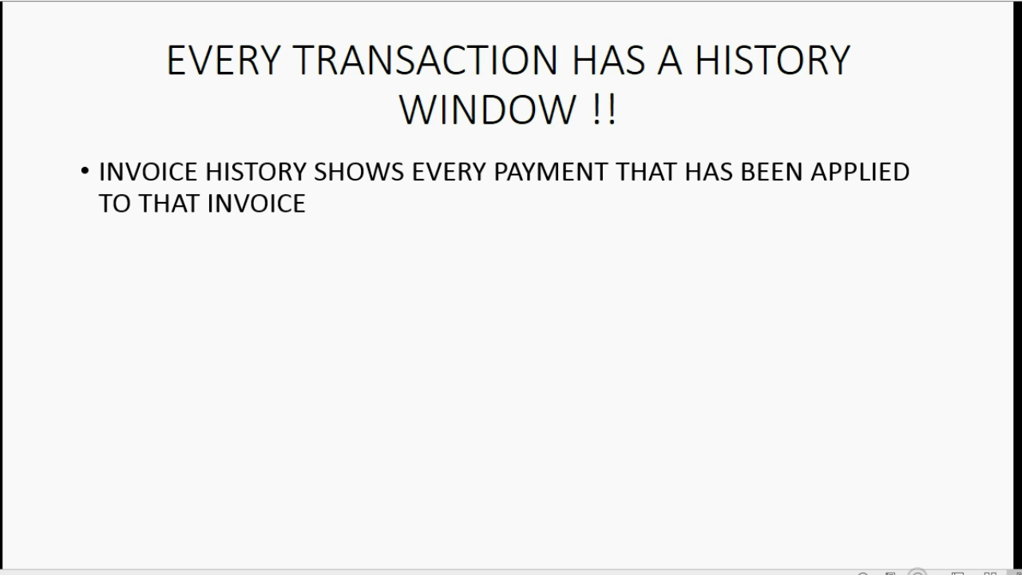
click(917, 571)
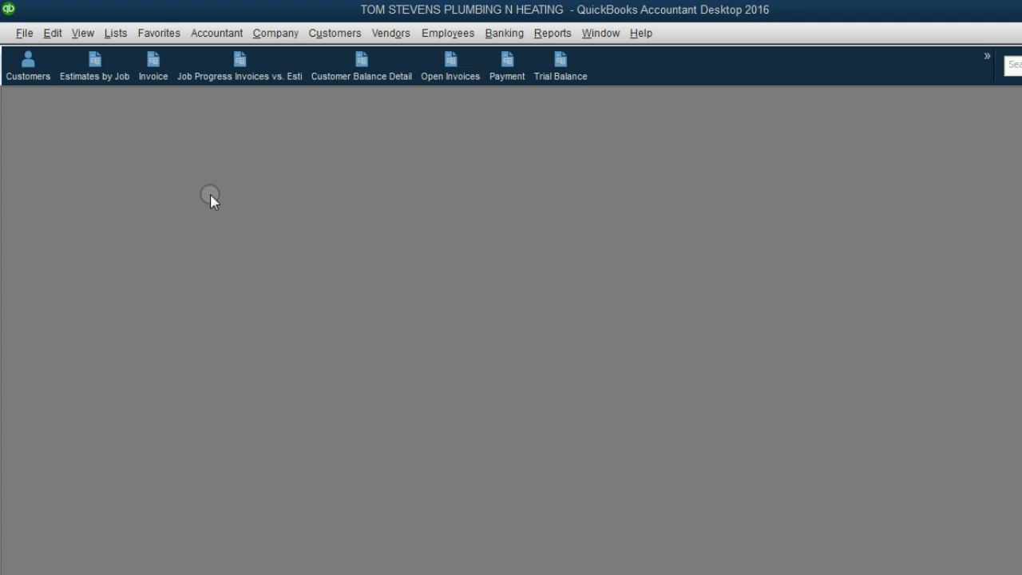
Step: Run the Estimates by Job report, reposition its window, and open the estimate dated 01/02/2017
click(105, 78)
drag(247, 146, 258, 120)
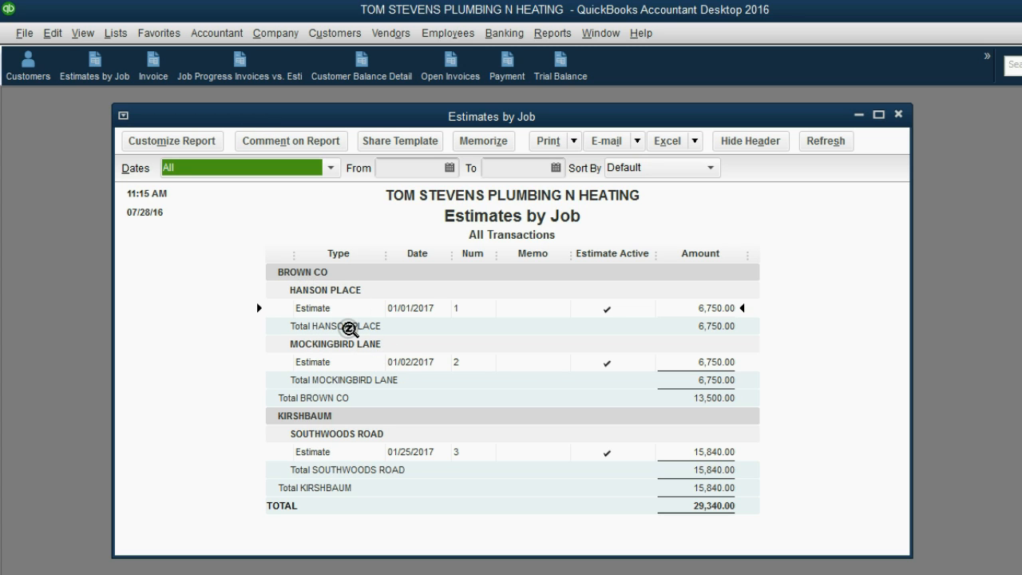
click(310, 361)
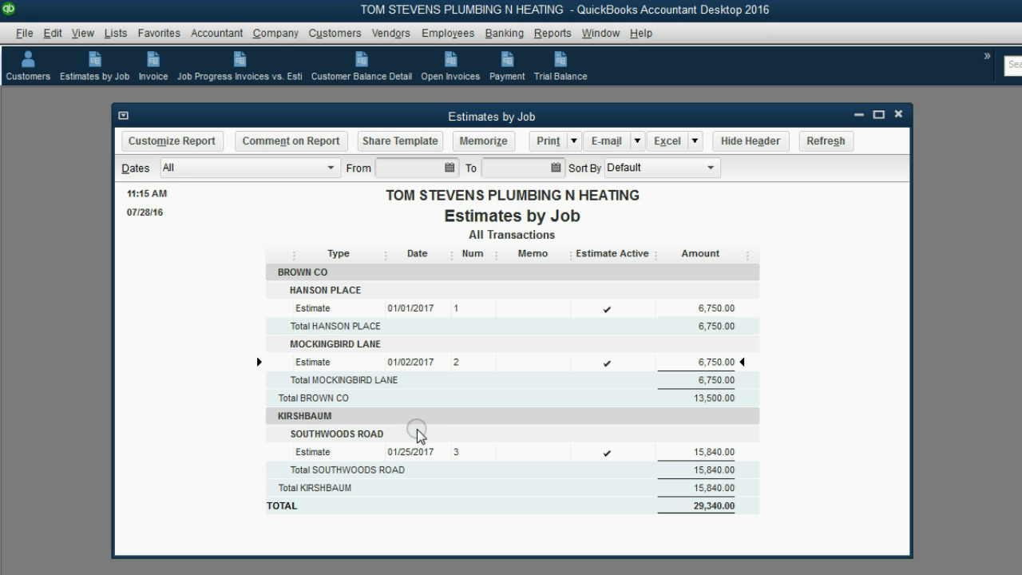
double_click(420, 361)
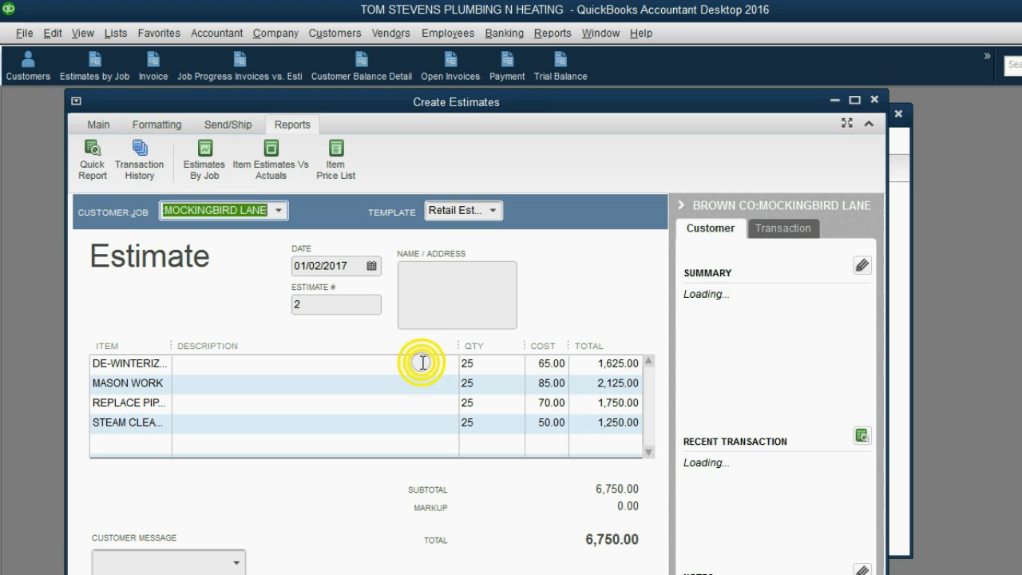
Step: Open the transaction history of the 01/02/2017 estimate
click(868, 124)
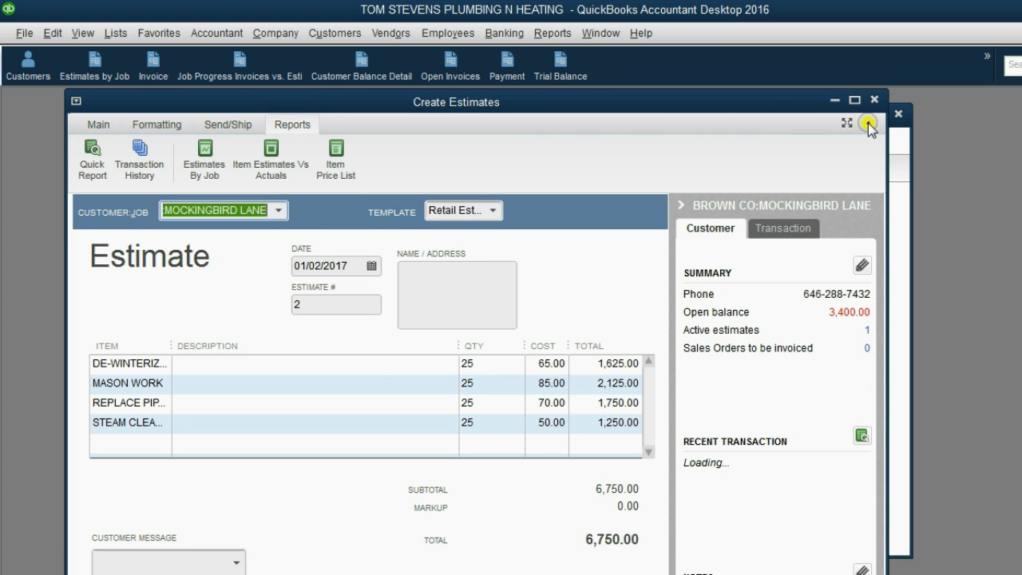
click(228, 124)
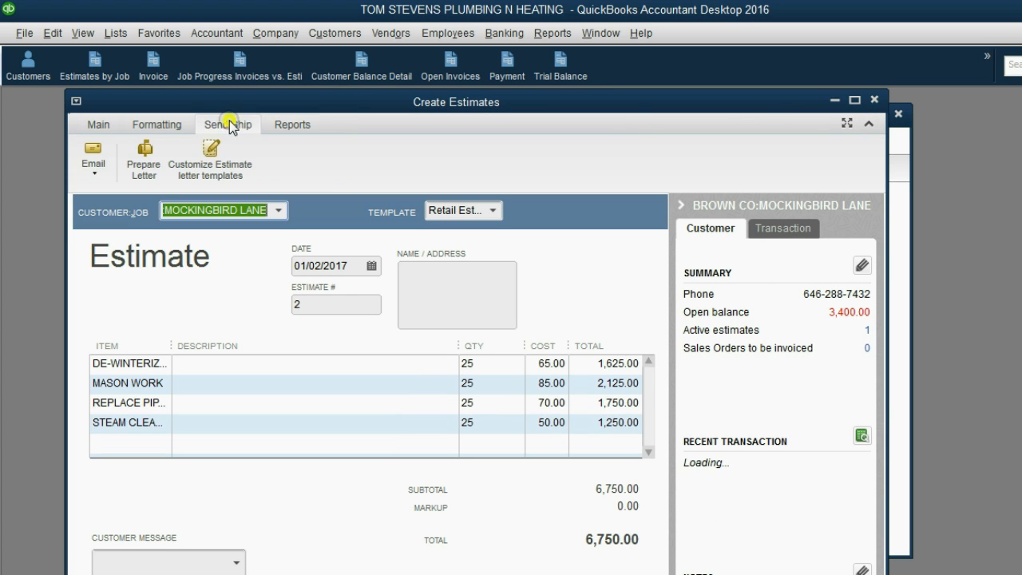
click(289, 125)
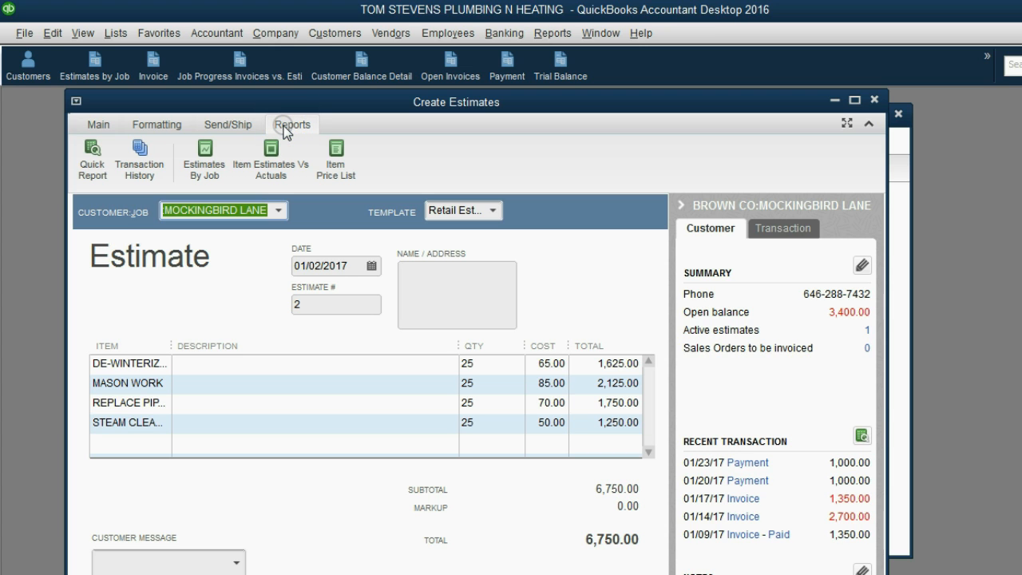
click(147, 164)
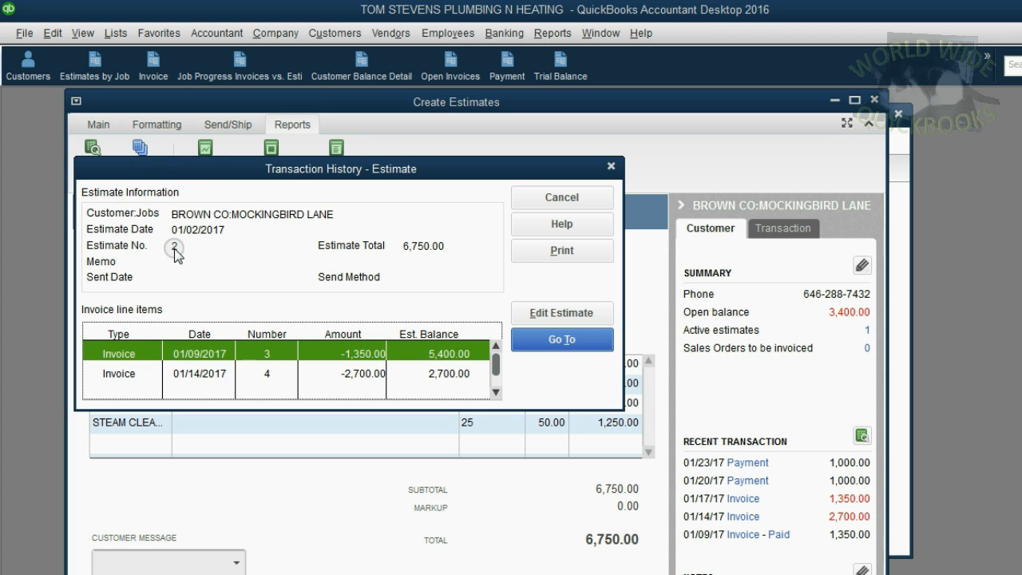
Step: Examine every invoice made from the estimate, through 01/17/2017, and reposition the transaction history window
click(214, 353)
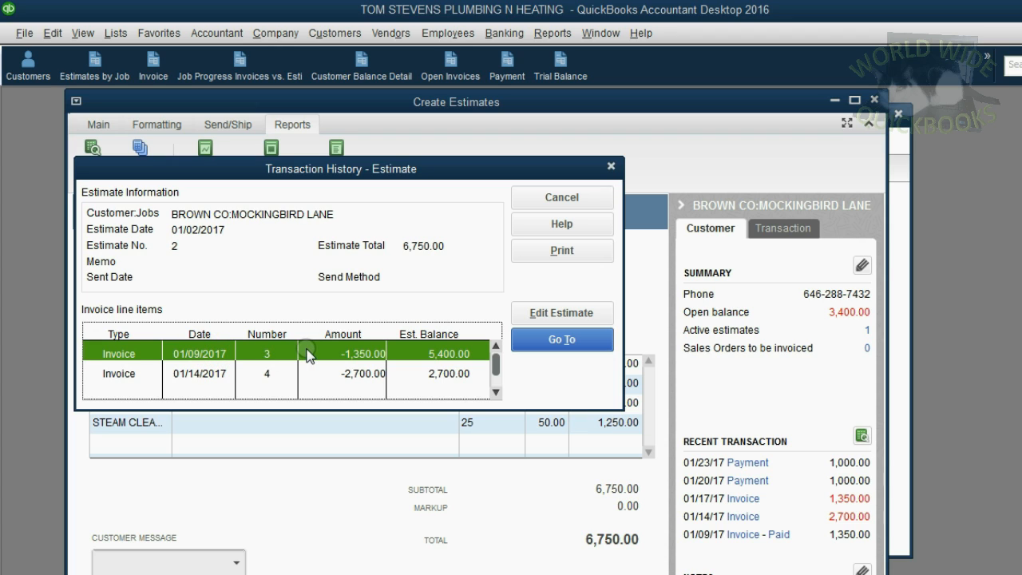
click(234, 372)
click(494, 351)
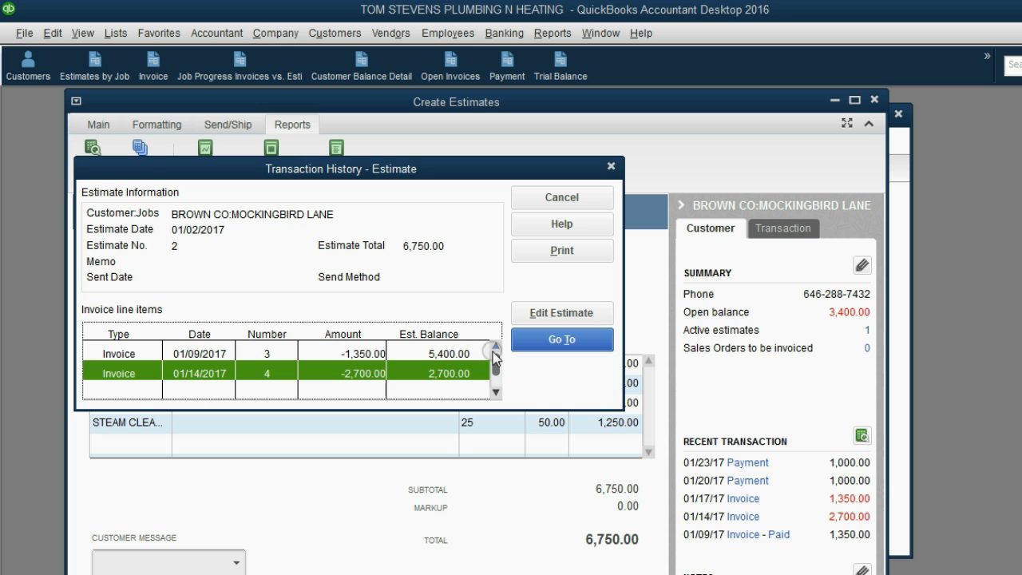
scroll(490, 359, down, 1)
click(330, 364)
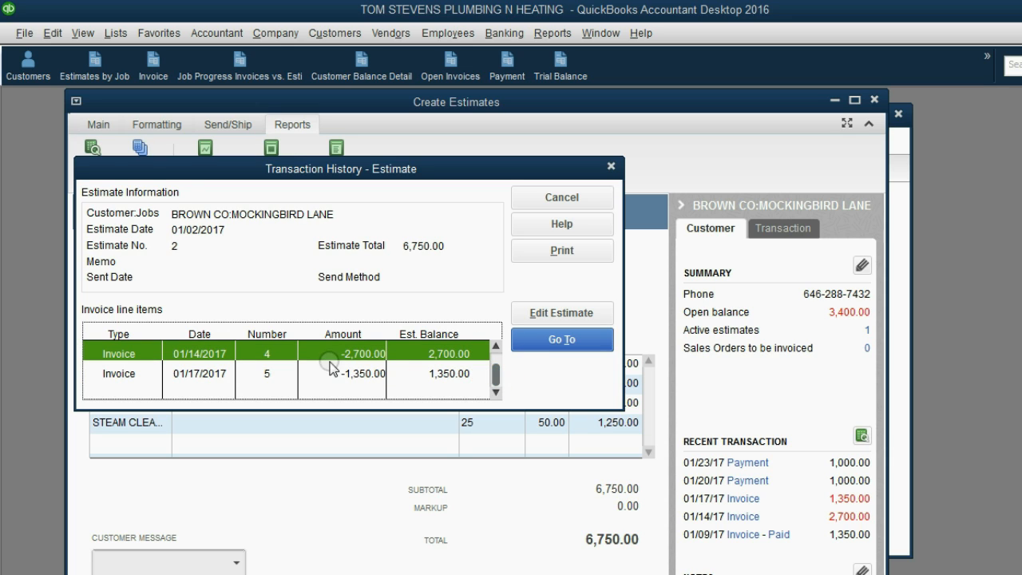
click(276, 375)
drag(495, 374, 494, 349)
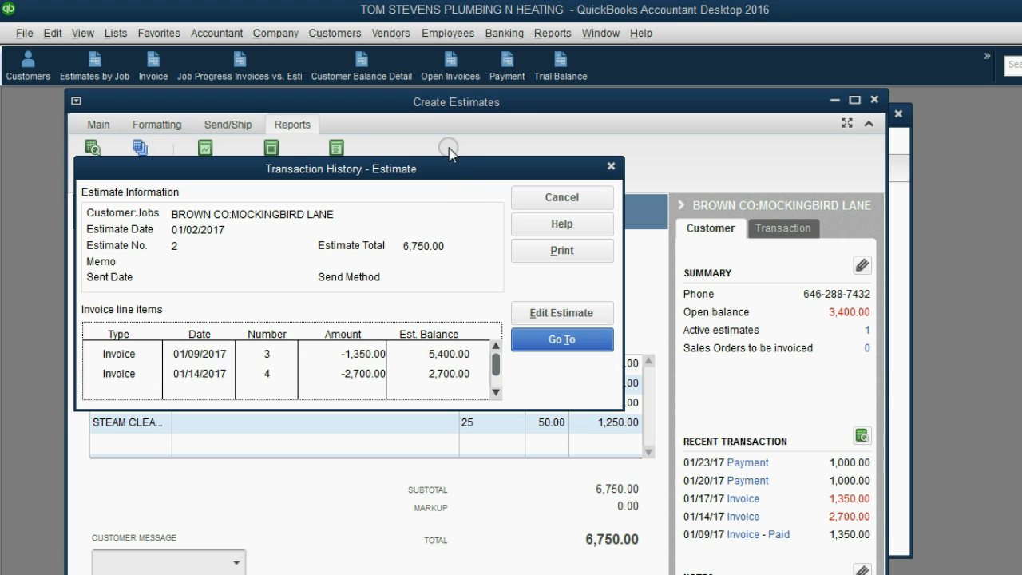
drag(453, 172, 479, 163)
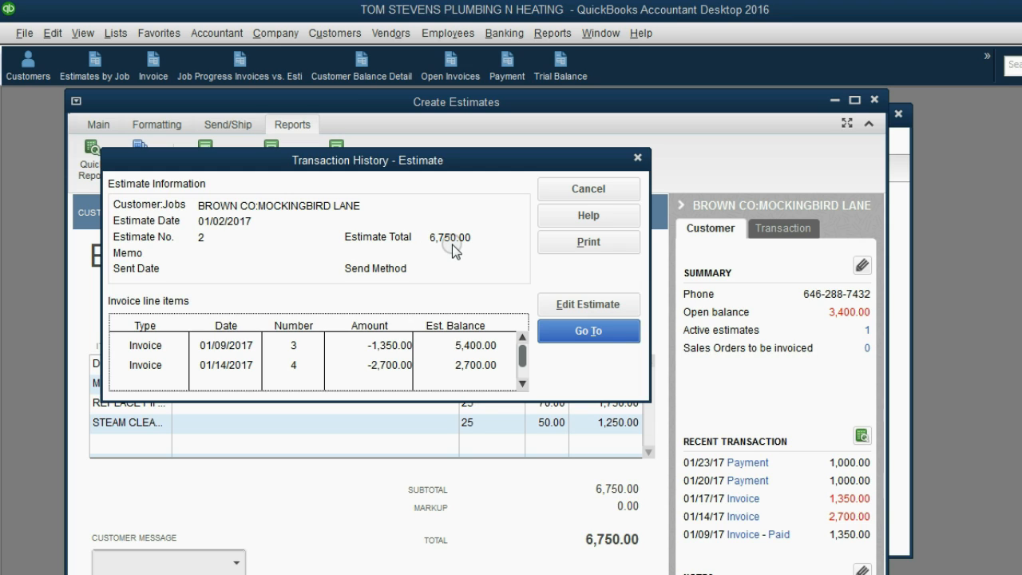
Step: Compare each invoice's amount with the remaining estimate balance, from the 01/09/2017 invoice through the 01/17/2017 one
click(239, 345)
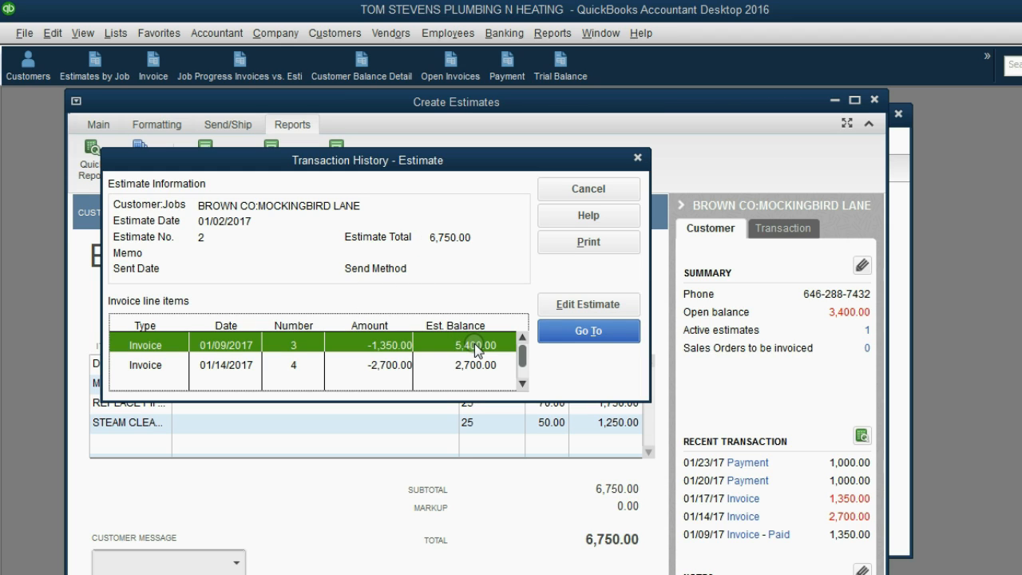
click(237, 367)
click(281, 367)
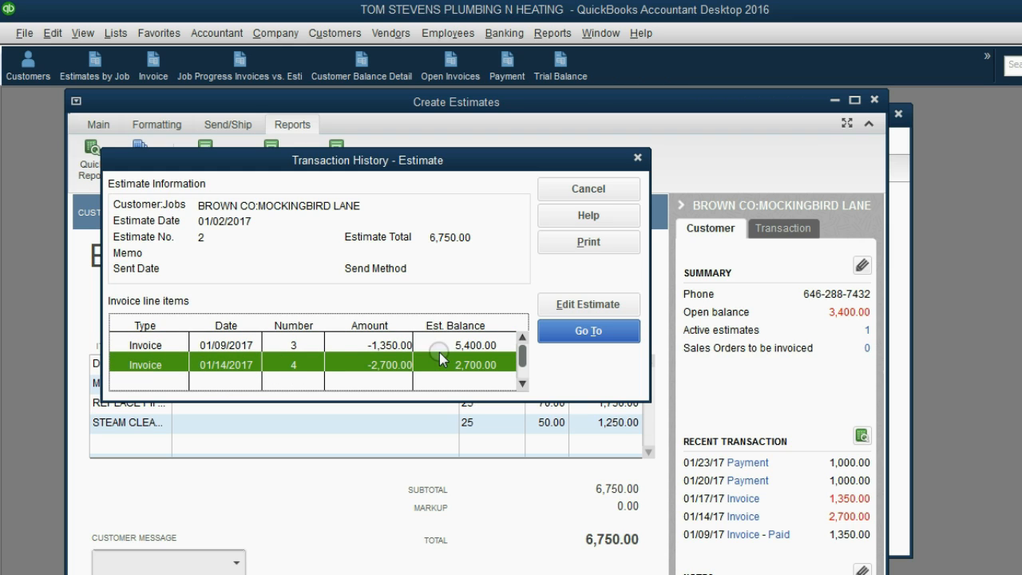
click(522, 370)
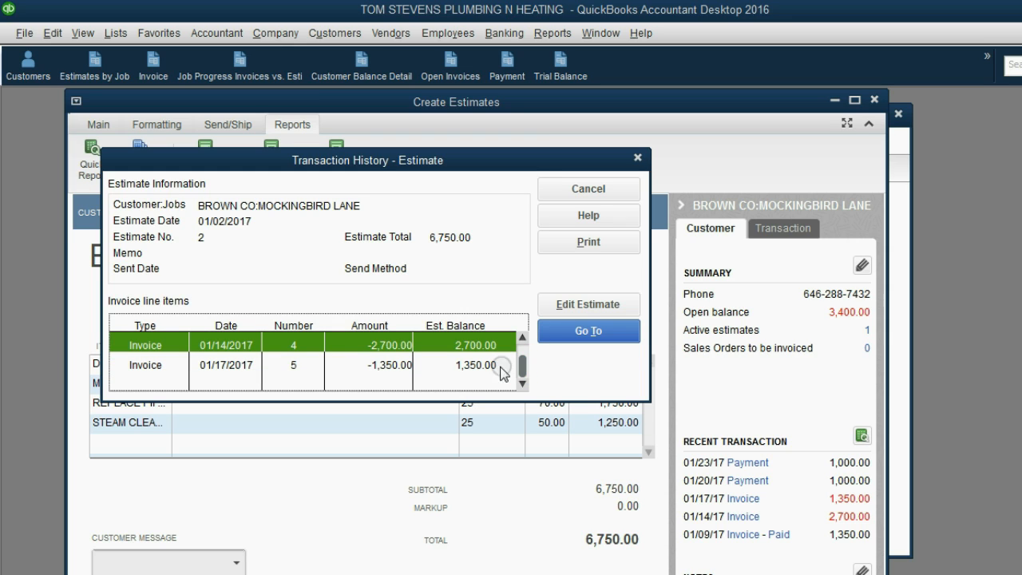
click(235, 365)
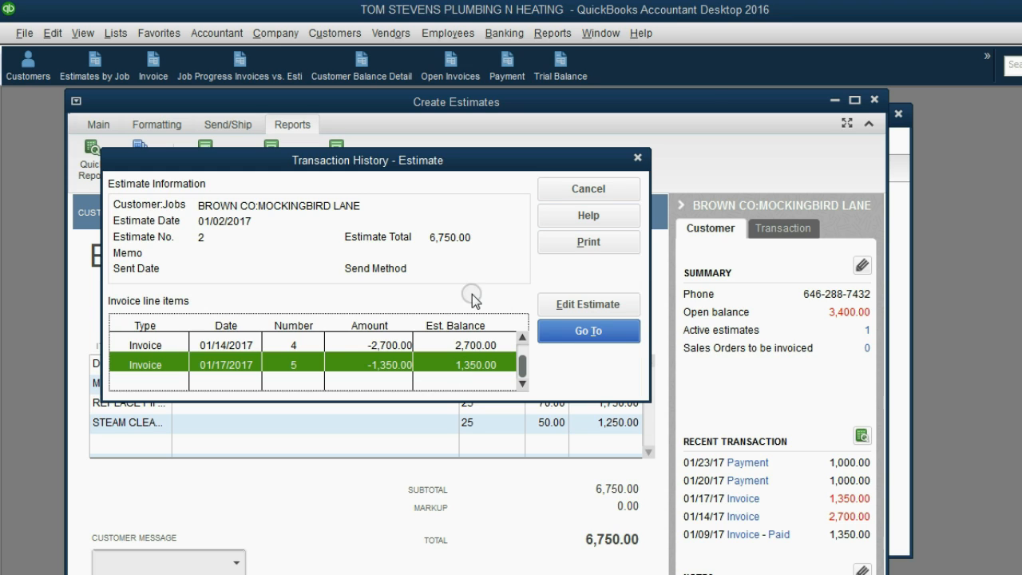
Step: Open the 01/17/2017 invoice from the estimate's history and check its own transaction history for payments
click(556, 329)
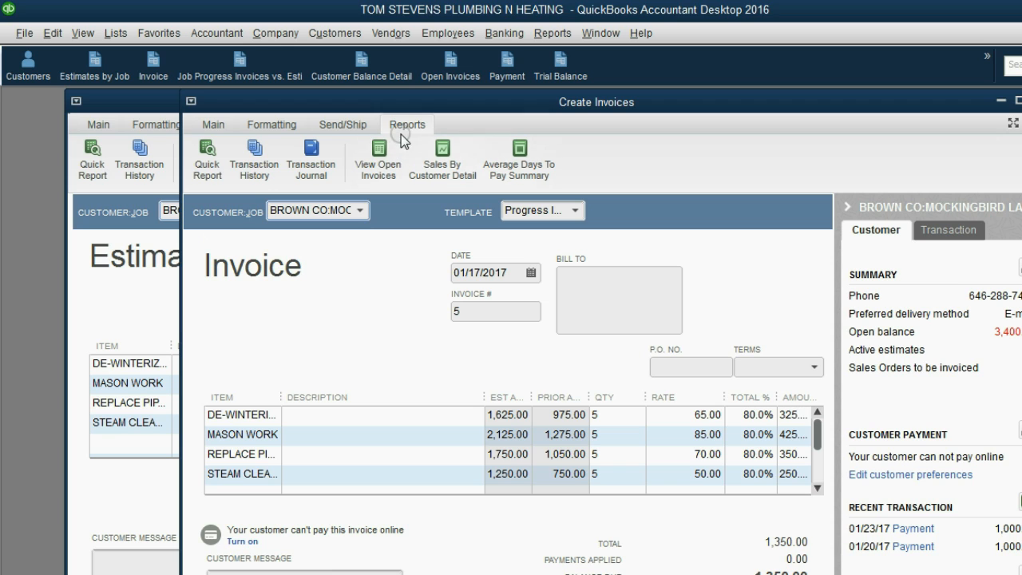
click(252, 166)
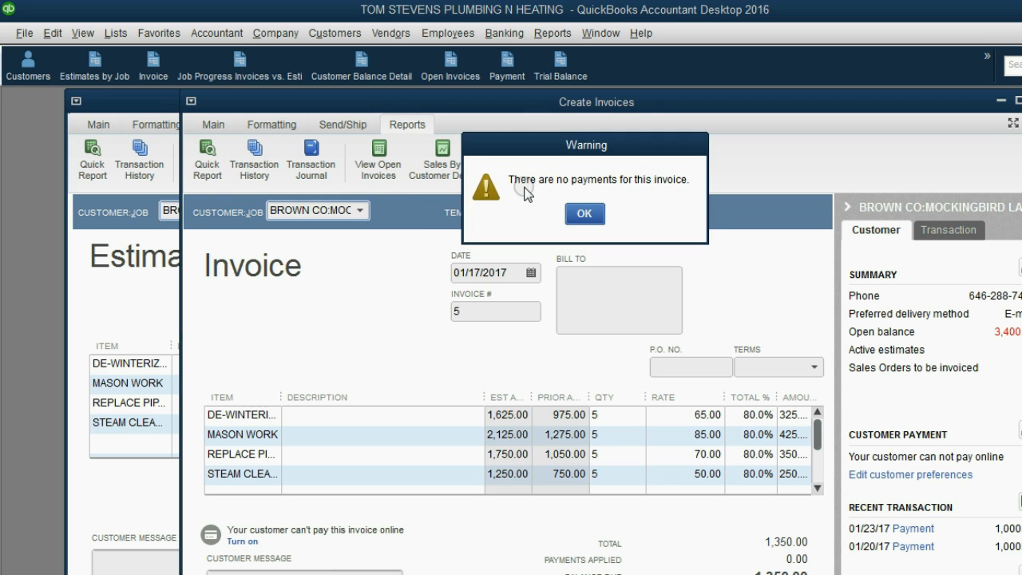
click(583, 217)
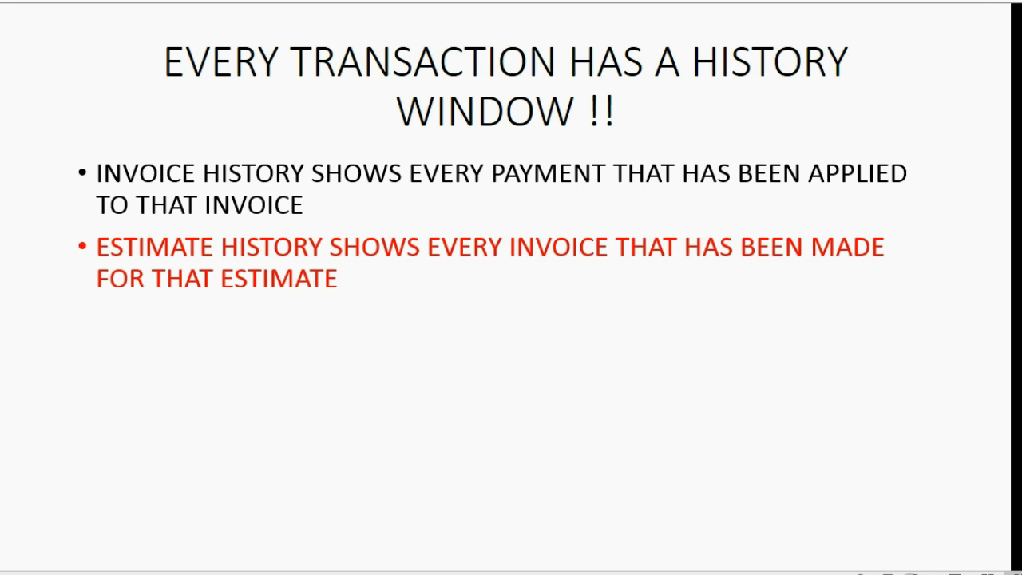
click(915, 573)
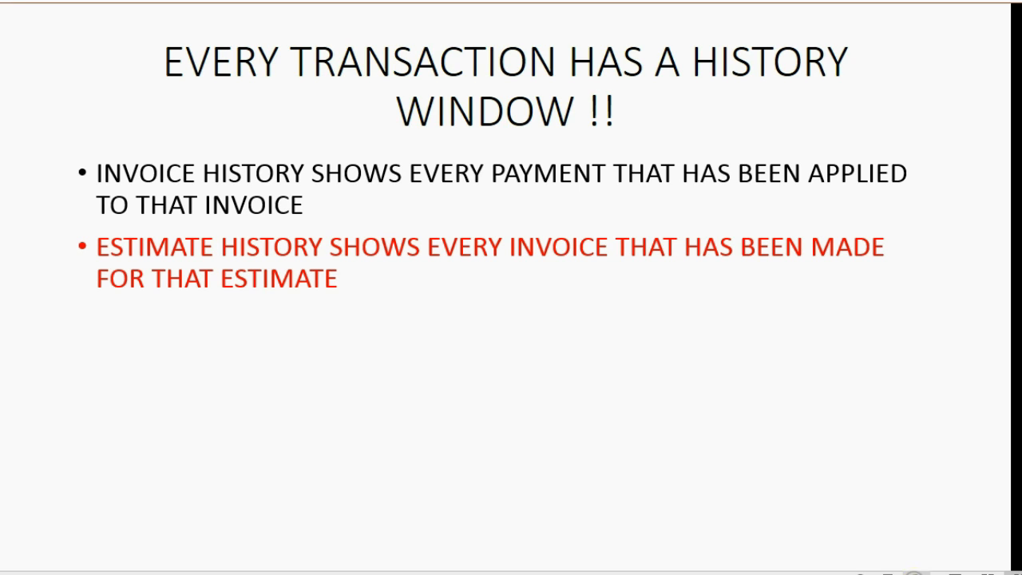